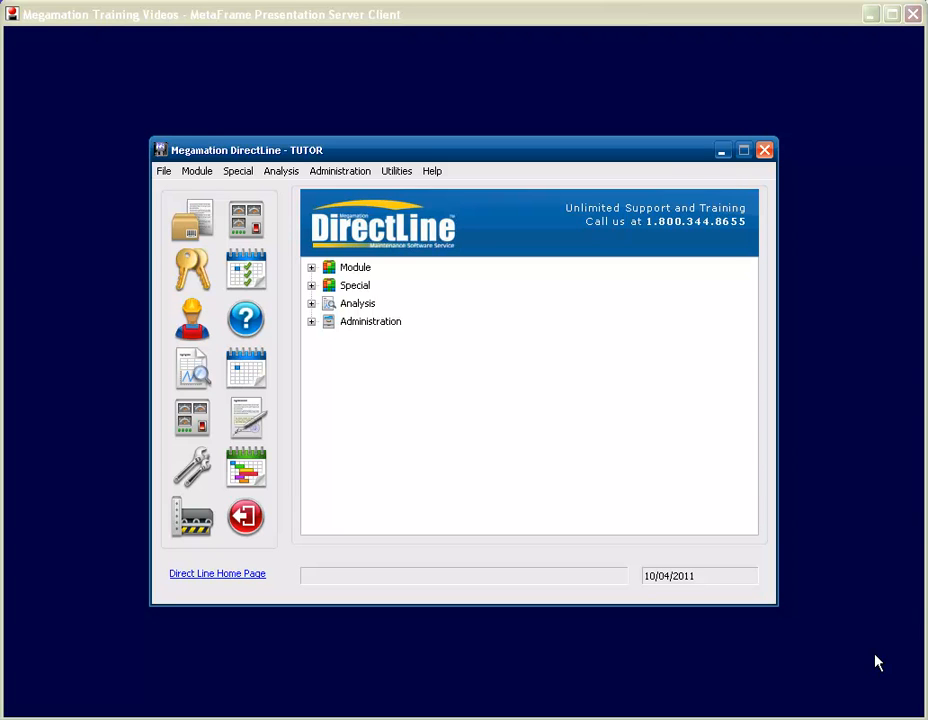
# - Open PM Procedure Entry from the Preventive Maintenance module and start a new entry with procedure number 513
pyautogui.click(197, 172)
pyautogui.moveTo(238, 288)
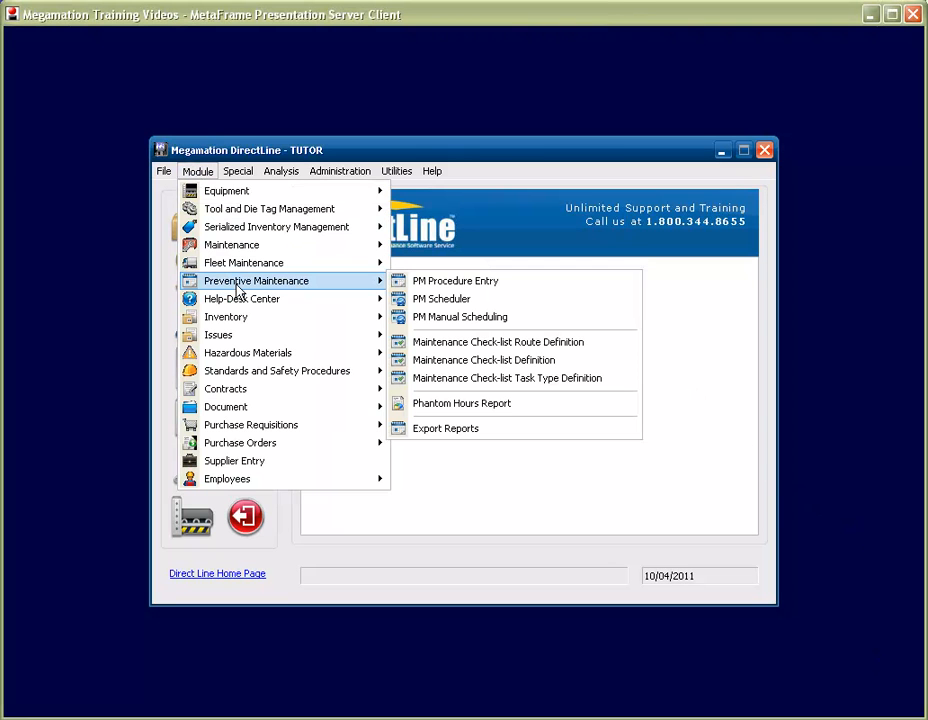
pyautogui.click(445, 283)
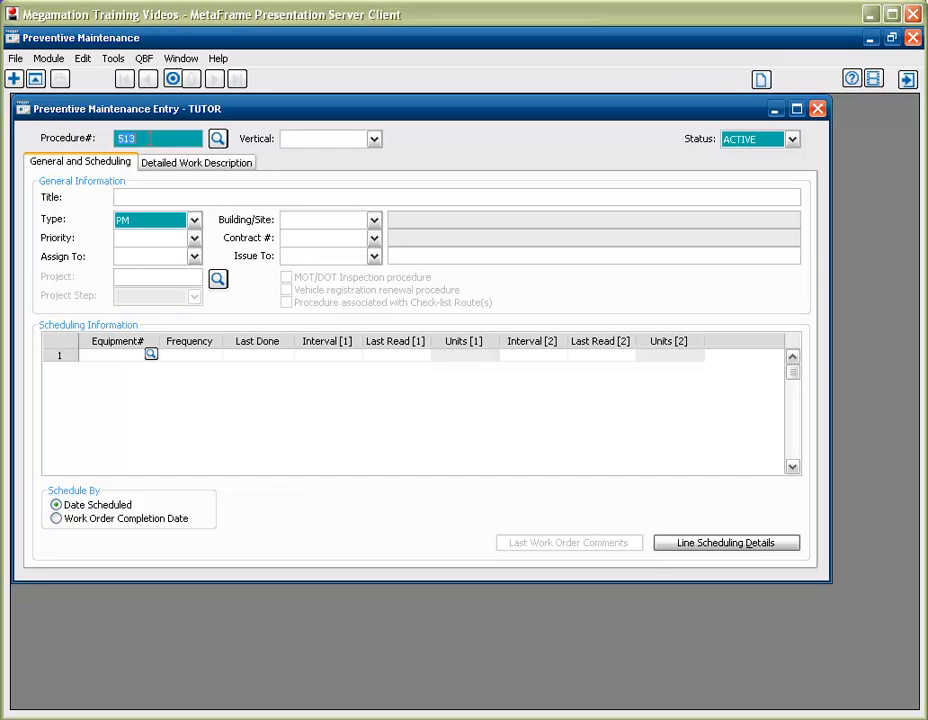
pyautogui.press('Tab')
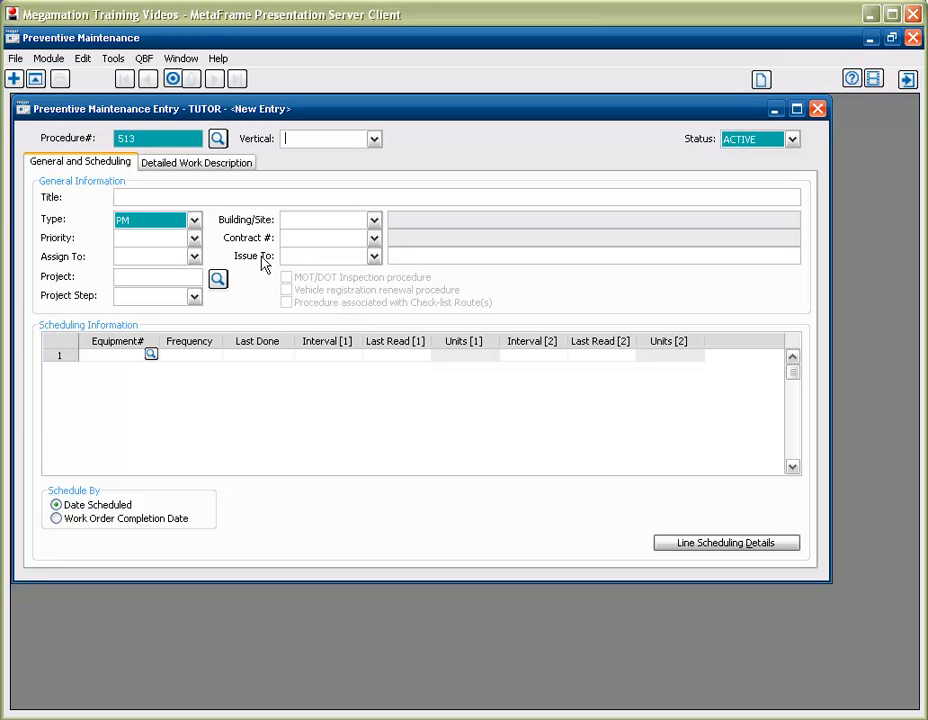
pyautogui.click(16, 59)
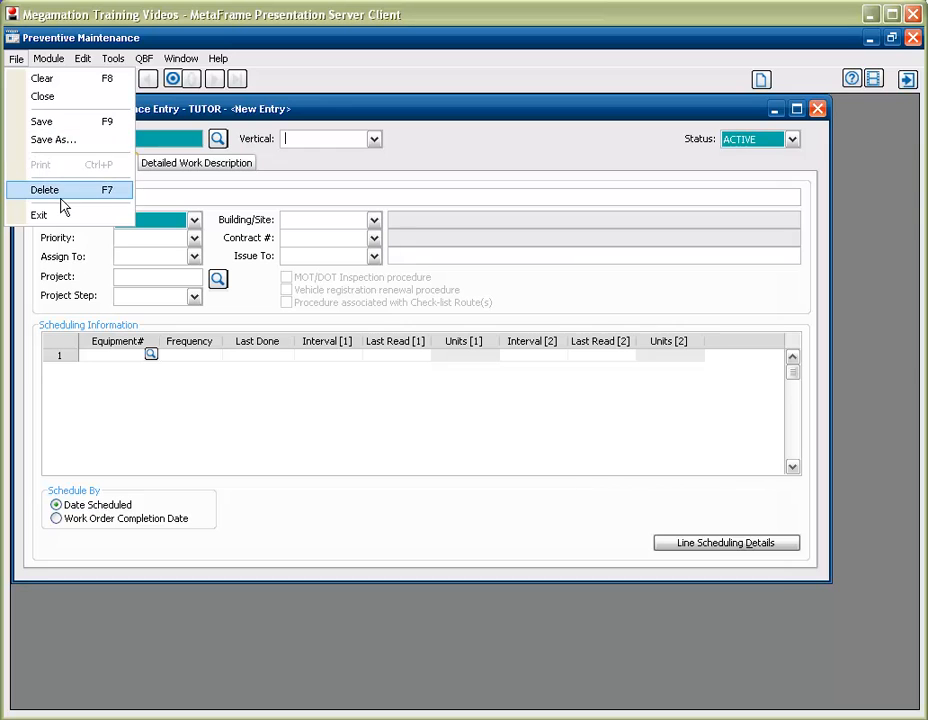
pyautogui.click(337, 73)
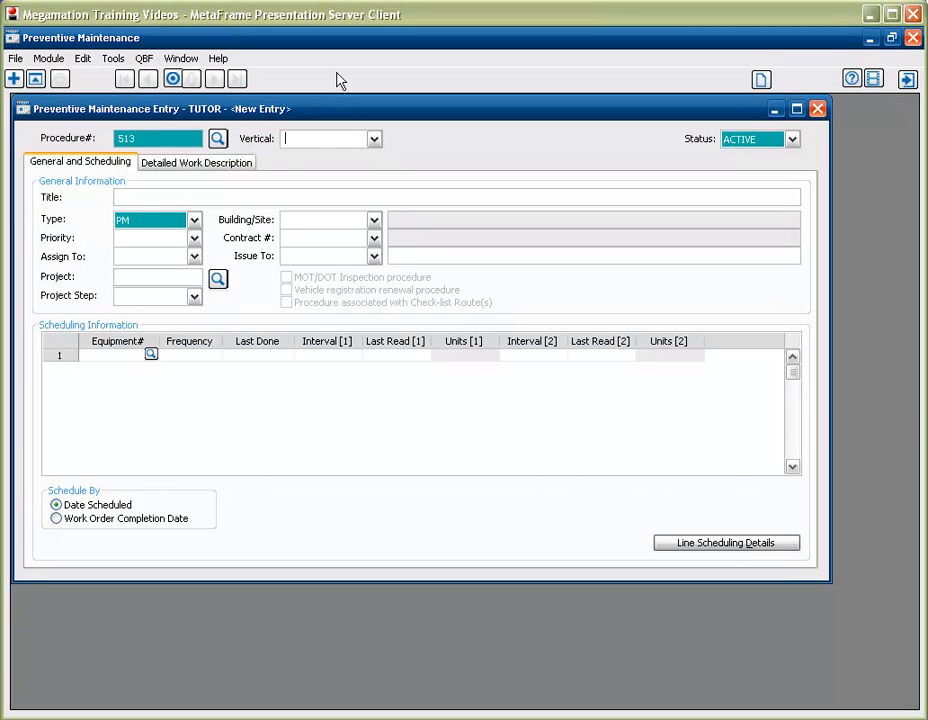
pyautogui.click(47, 58)
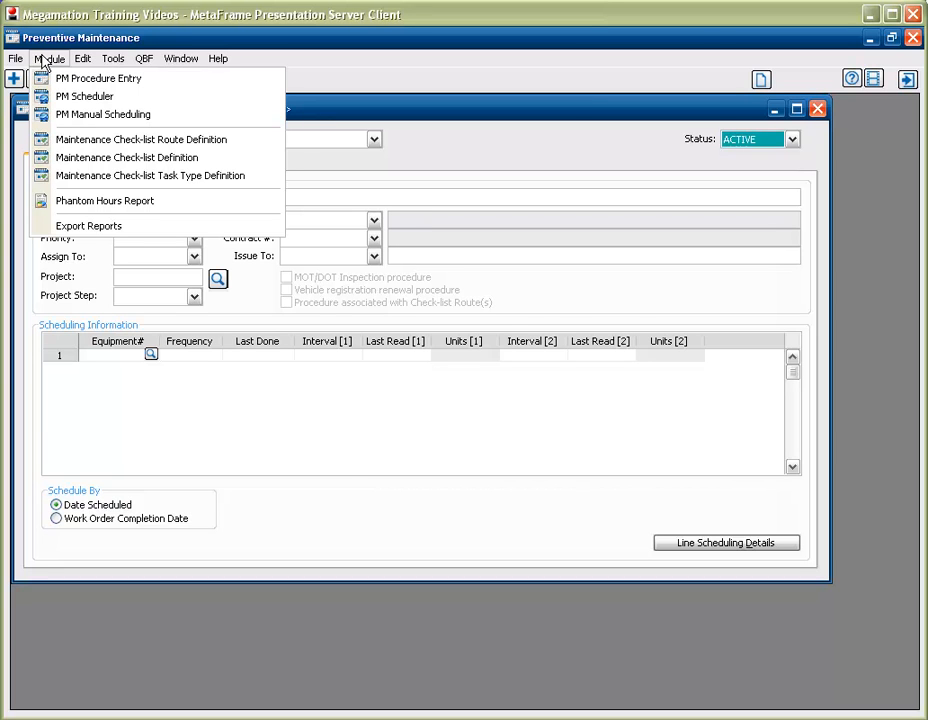
pyautogui.click(464, 60)
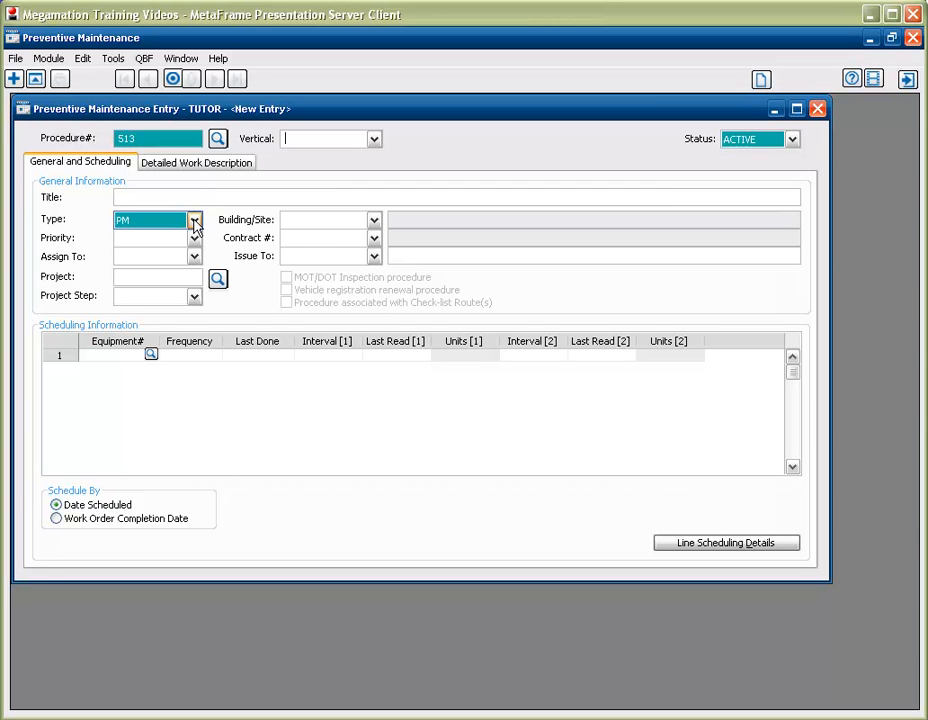
# - Review the available procedure types, keeping PM, and view the list of Assign To codes without choosing one
pyautogui.click(195, 220)
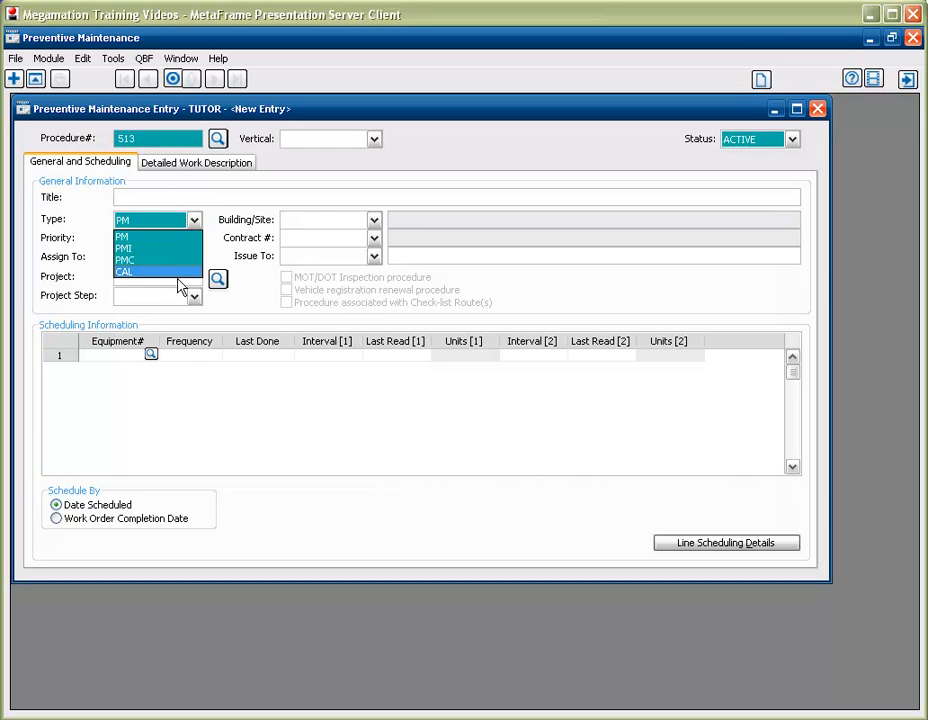
pyautogui.click(197, 237)
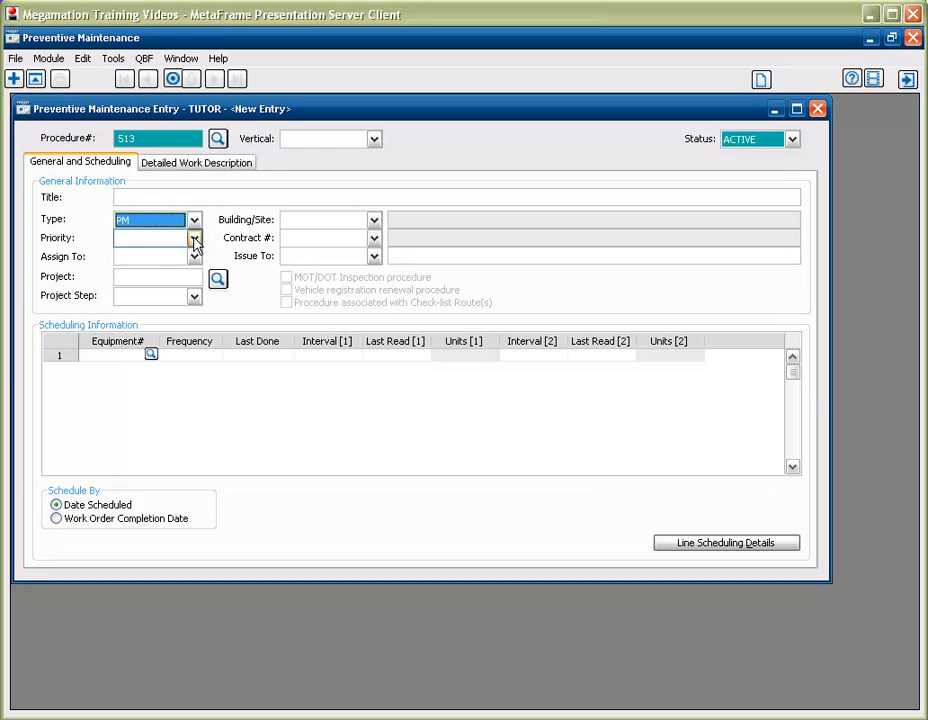
pyautogui.press('Tab')
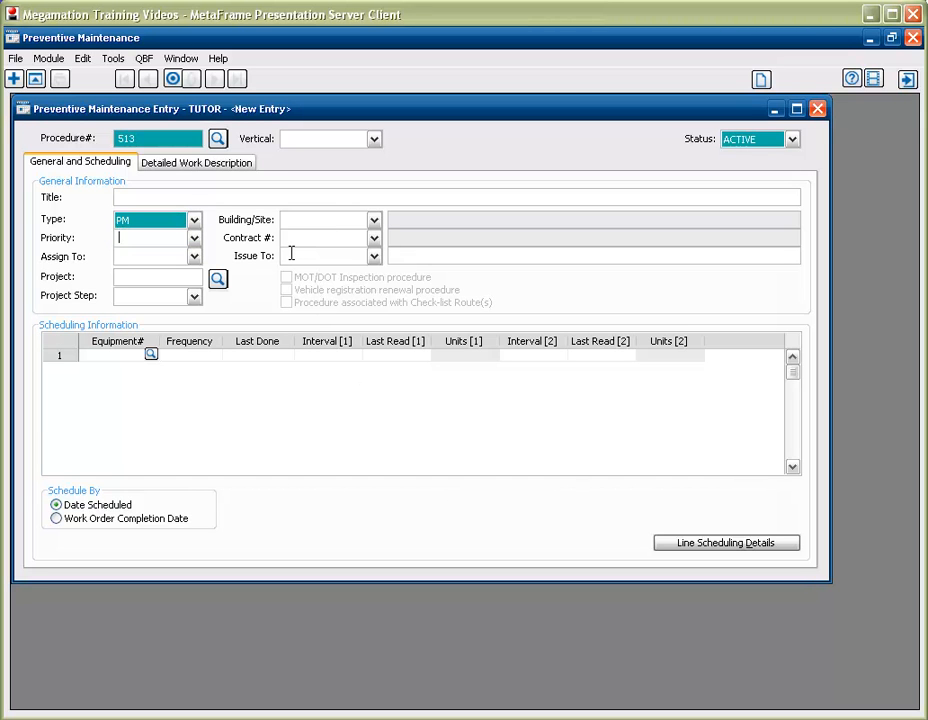
pyautogui.click(195, 257)
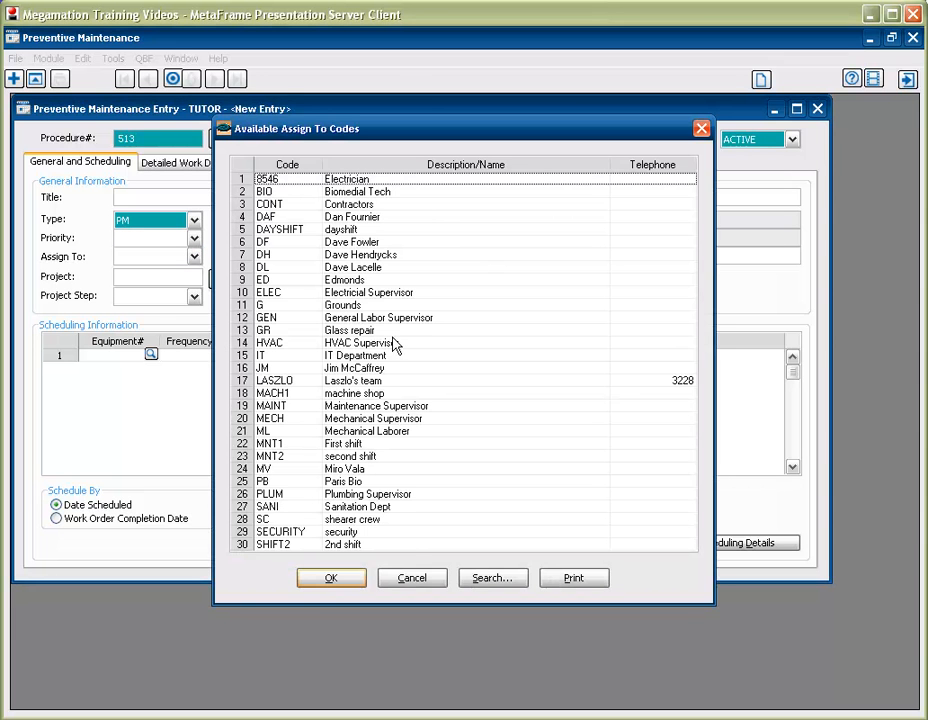
pyautogui.click(414, 580)
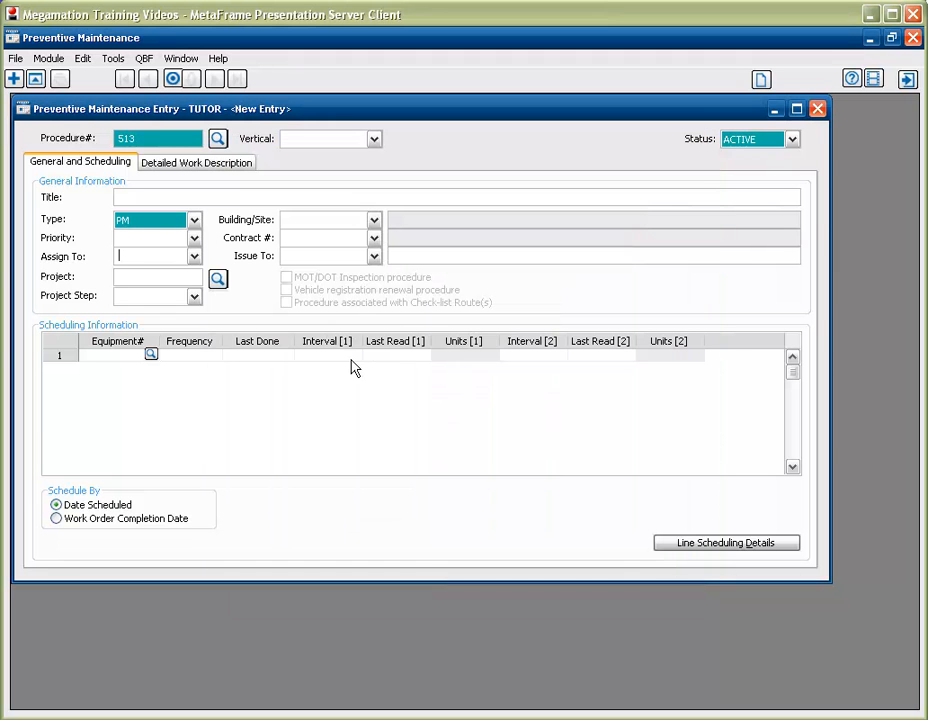
# - Compare the scheduling fields of the PMI, PMC and CAL procedure types by choosing each one in turn
pyautogui.click(195, 224)
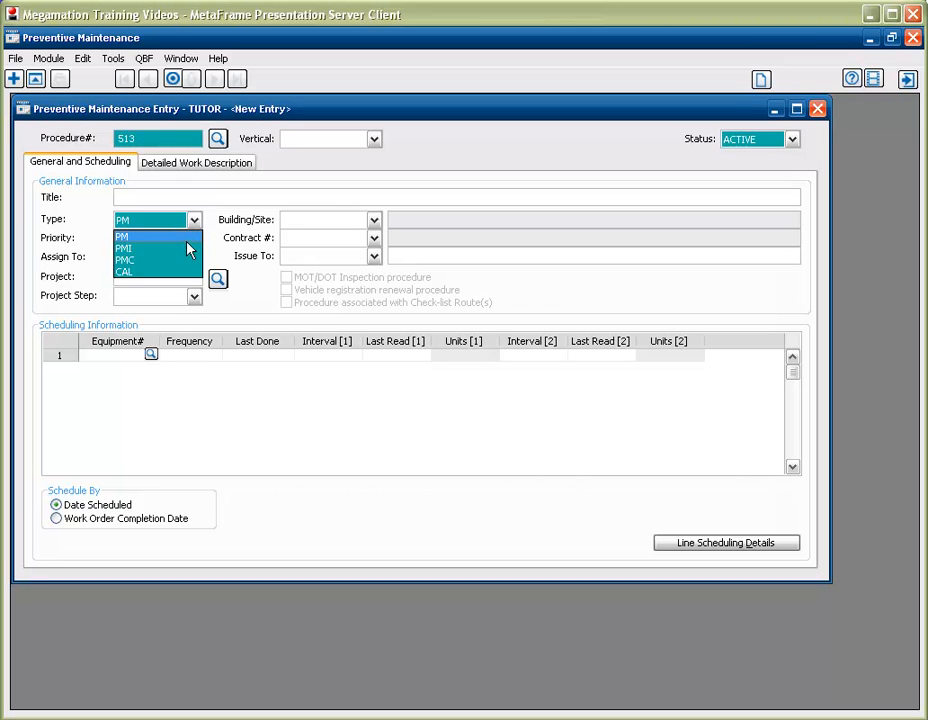
pyautogui.click(184, 248)
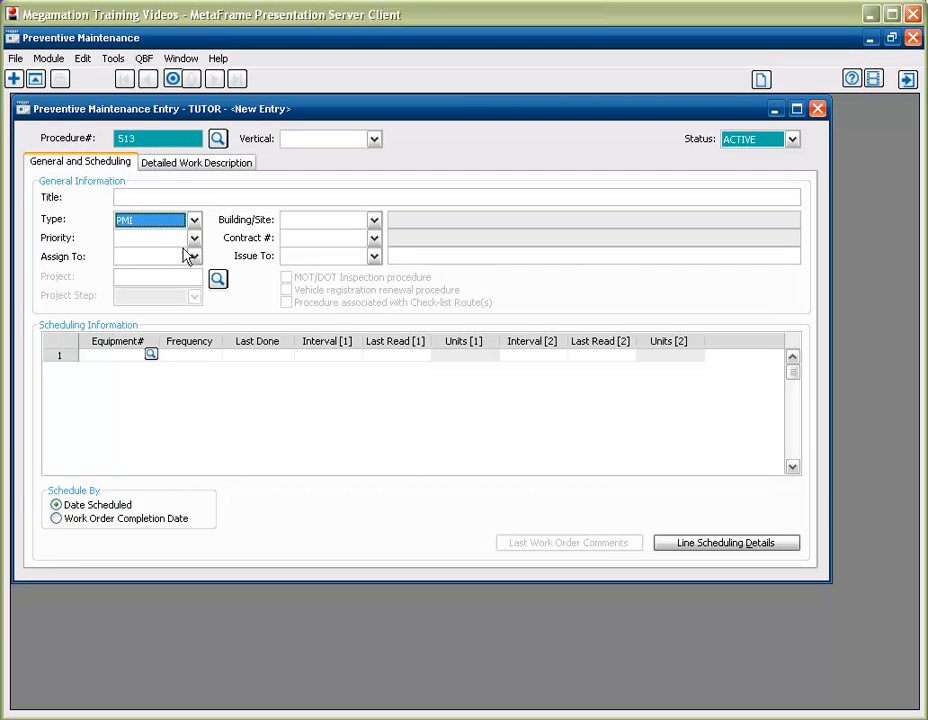
pyautogui.click(194, 221)
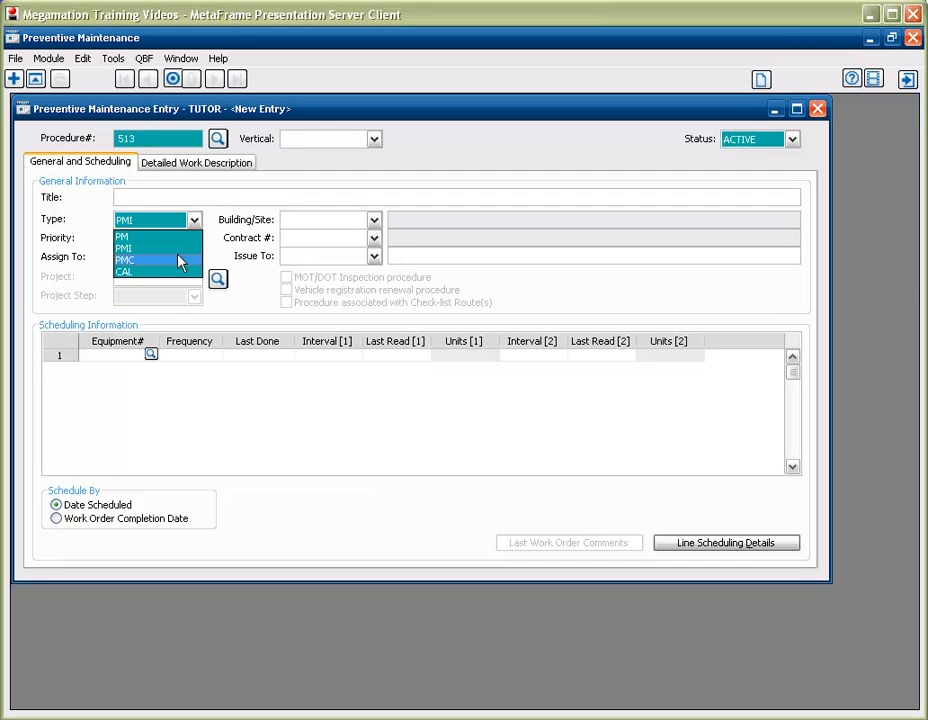
pyautogui.click(180, 260)
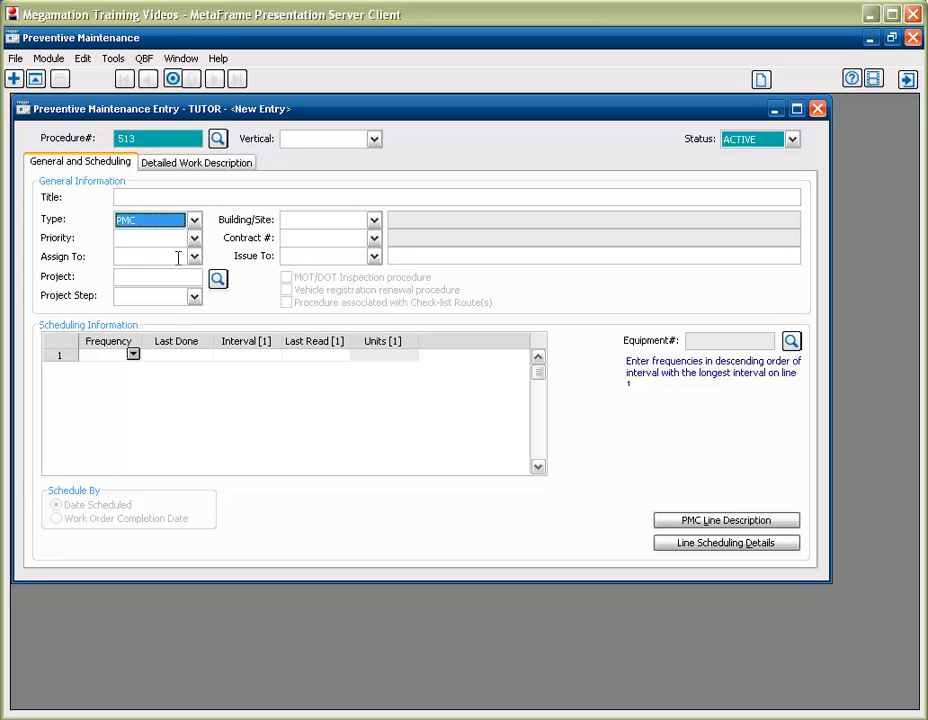
pyautogui.click(709, 342)
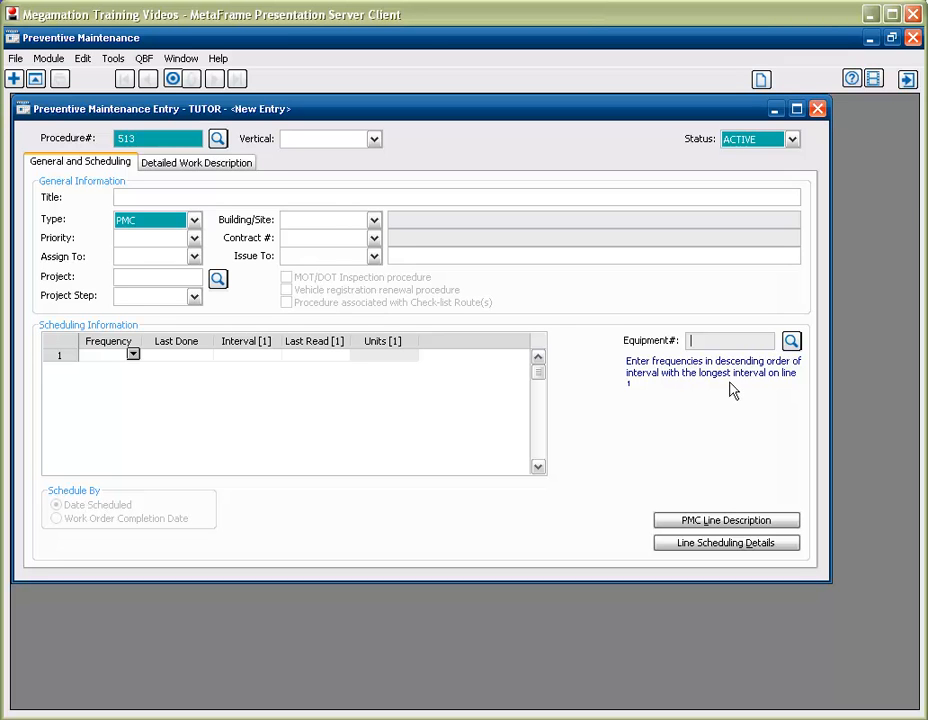
pyautogui.click(196, 222)
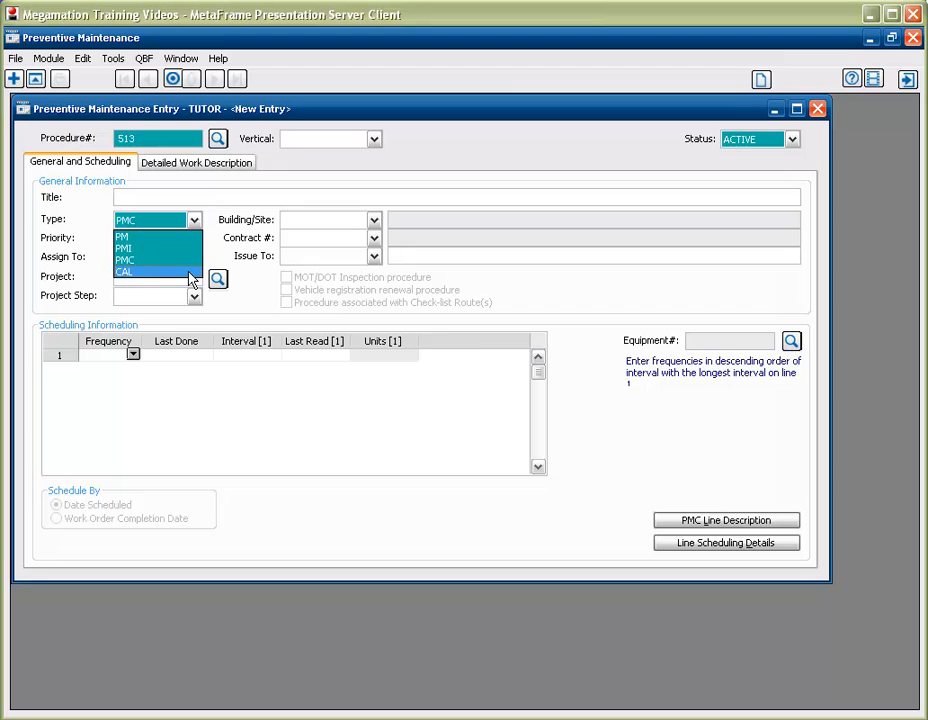
pyautogui.click(124, 271)
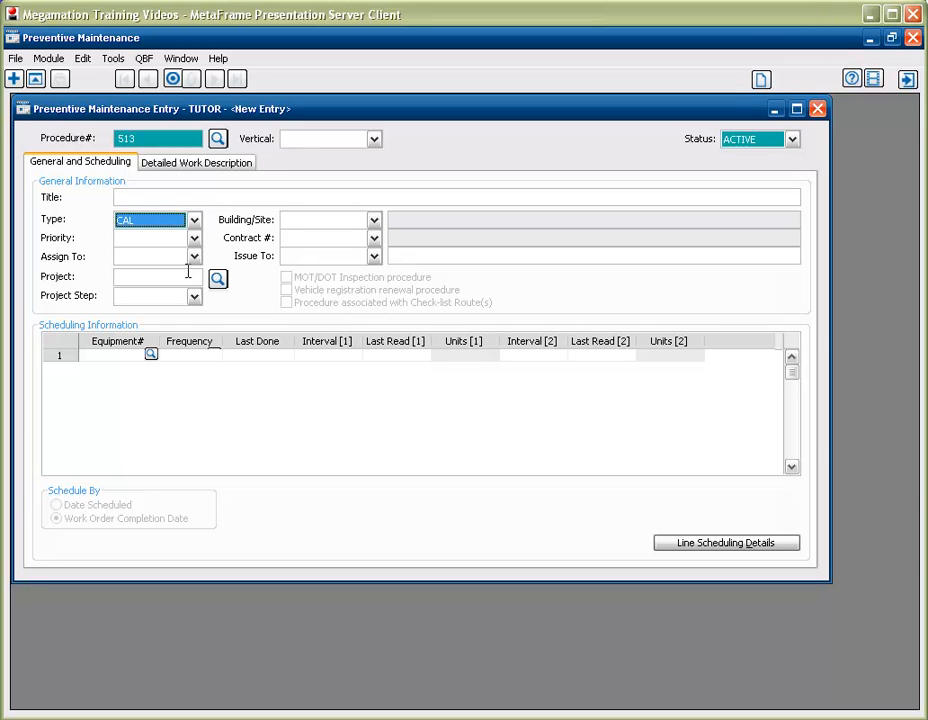
# - Search for existing procedures with all PM procedures shown in a popup, and load procedures 100 and 102 for browsing
pyautogui.click(218, 139)
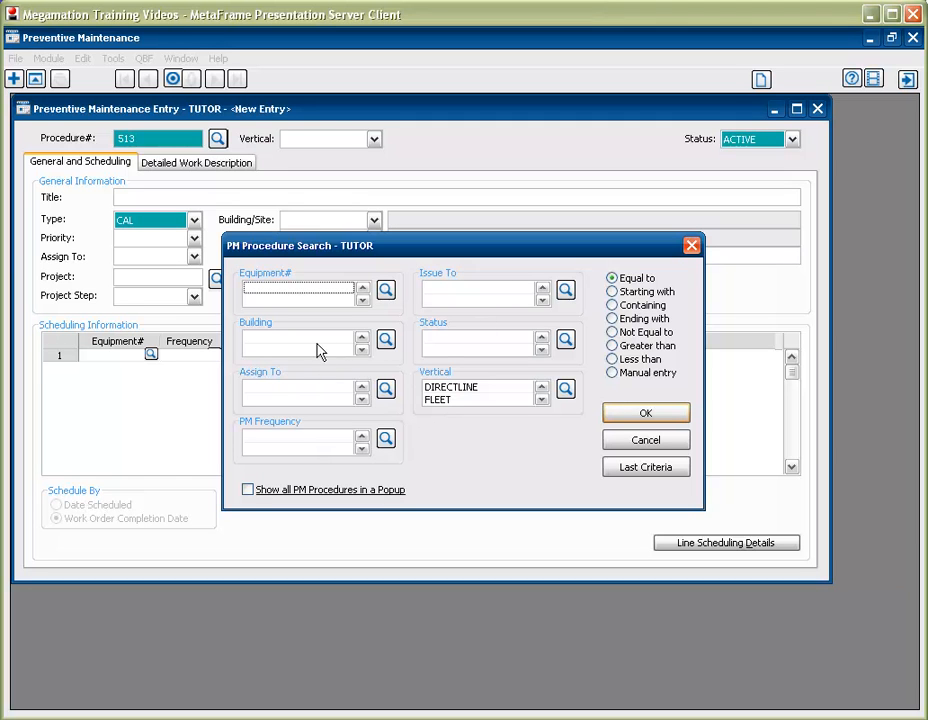
pyautogui.click(248, 490)
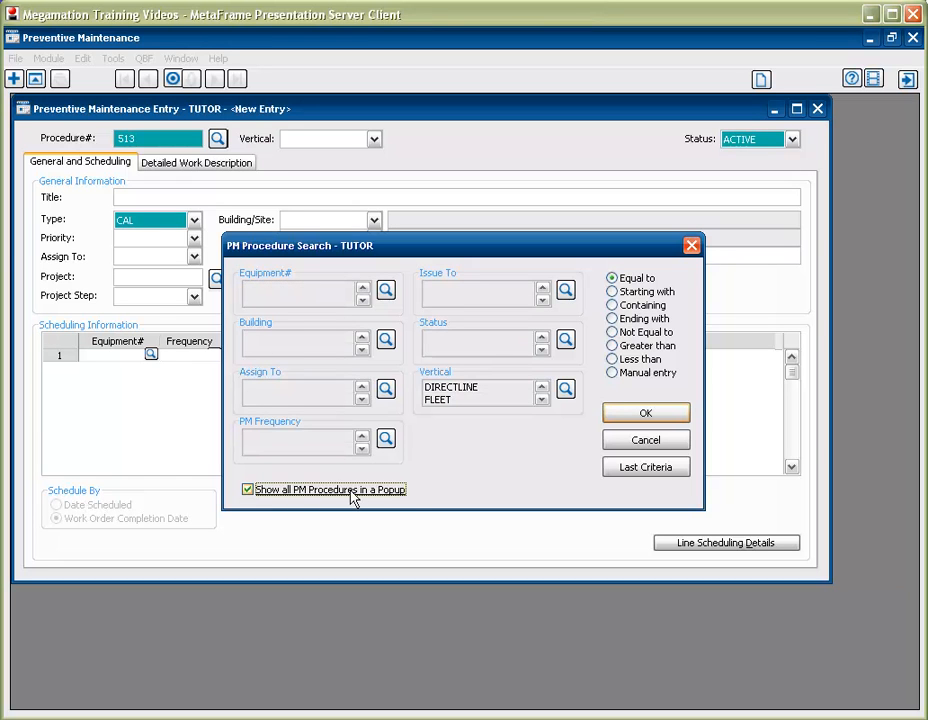
pyautogui.click(628, 415)
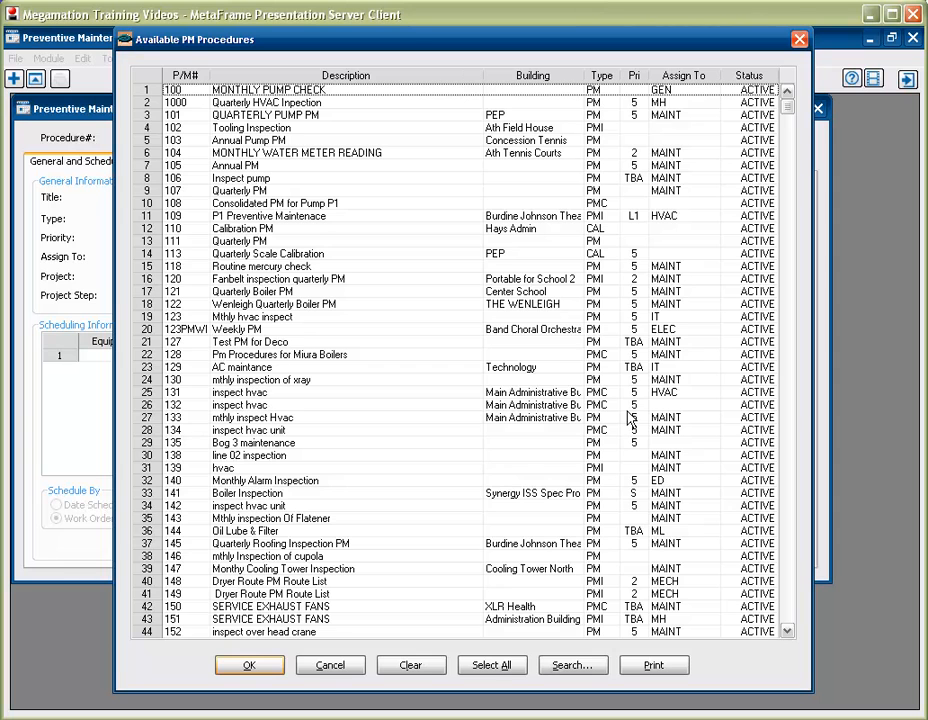
pyautogui.click(245, 88)
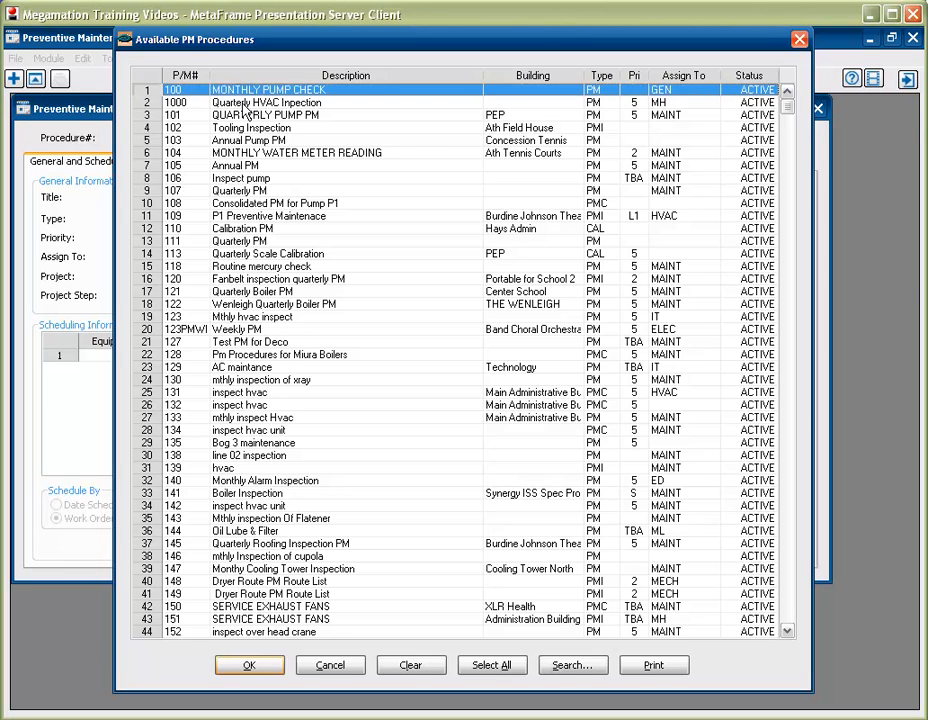
pyautogui.keyDown('ctrl'); pyautogui.click(243, 130); pyautogui.keyUp('ctrl')
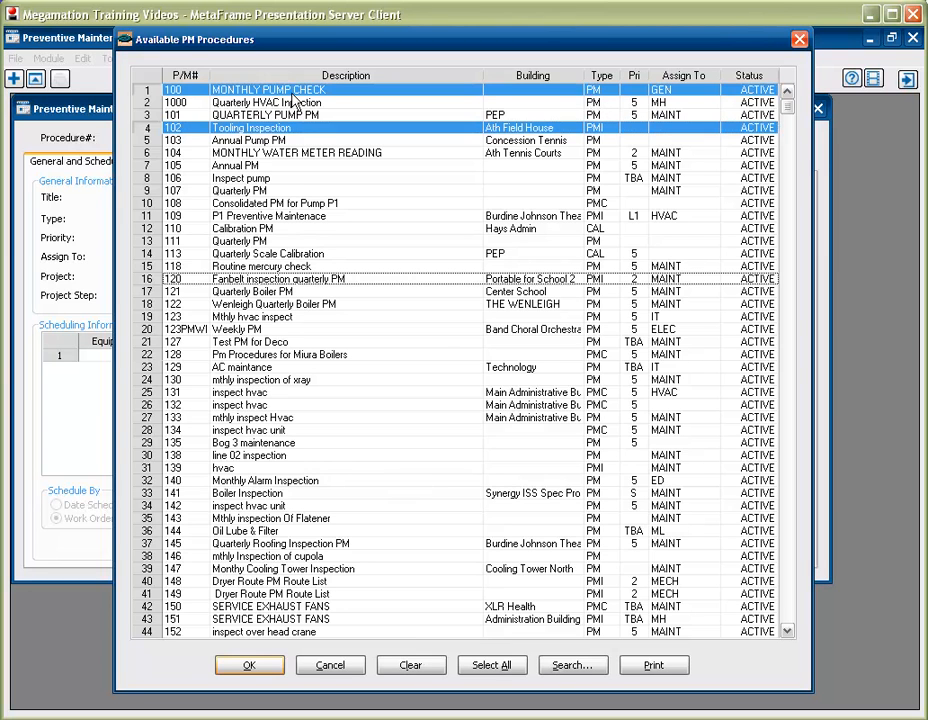
pyautogui.click(249, 665)
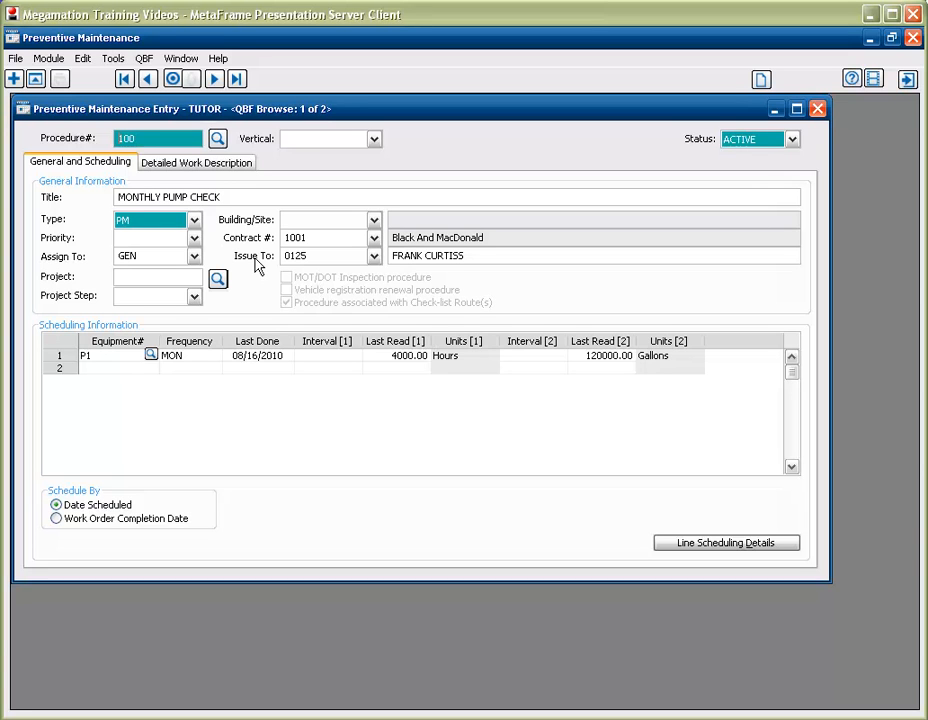
# - Check procedure 100's Assign To, equipment and frequency entries, and view the available PM frequency codes without changing the frequency
pyautogui.click(130, 257)
pyautogui.click(90, 357)
pyautogui.click(206, 360)
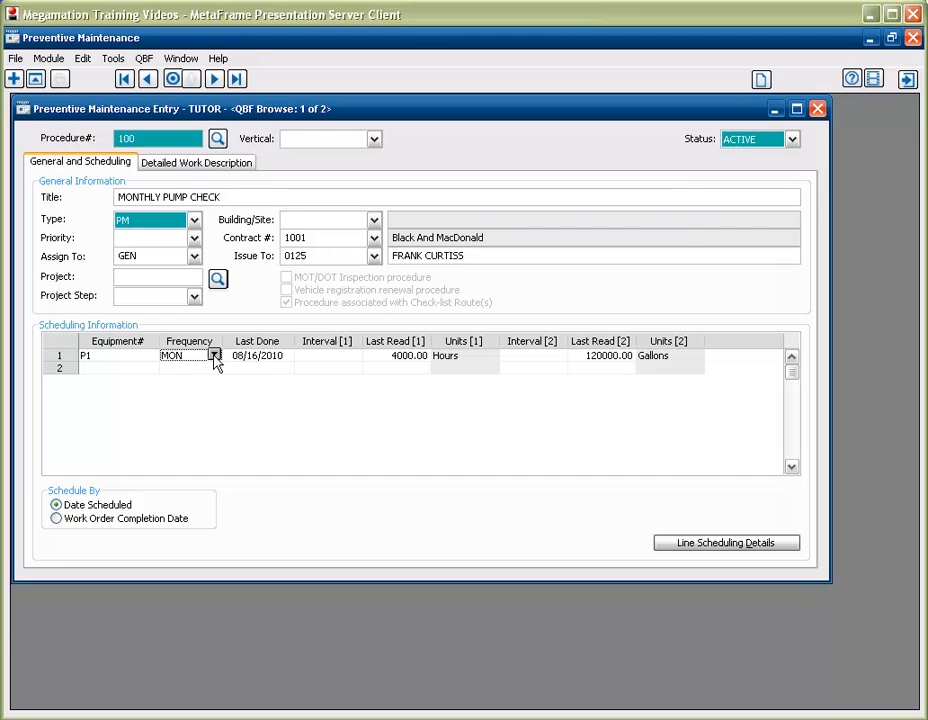
pyautogui.click(214, 357)
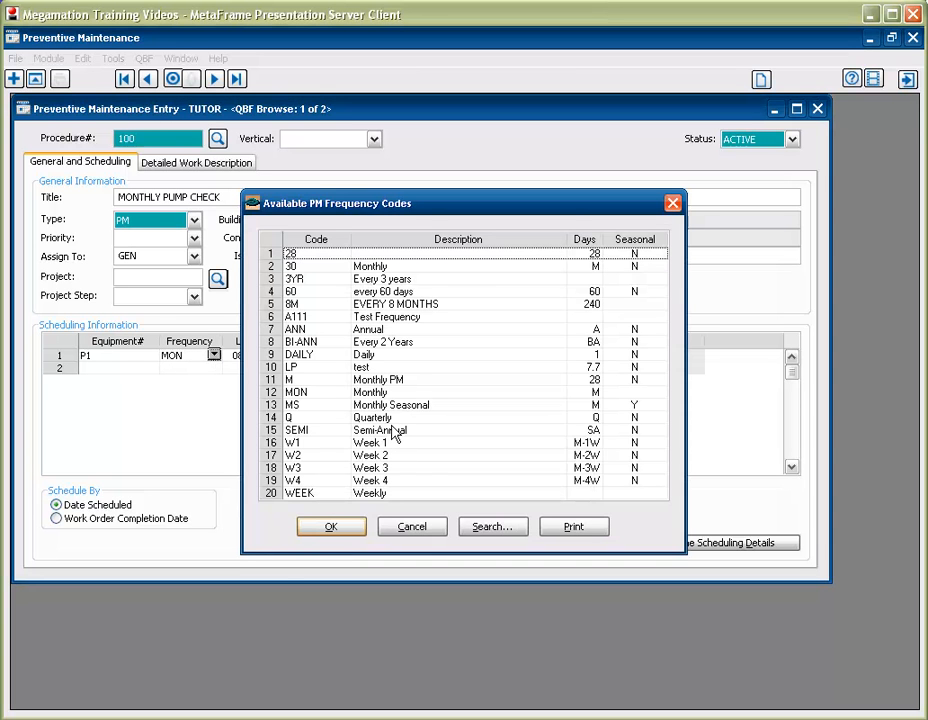
pyautogui.click(414, 529)
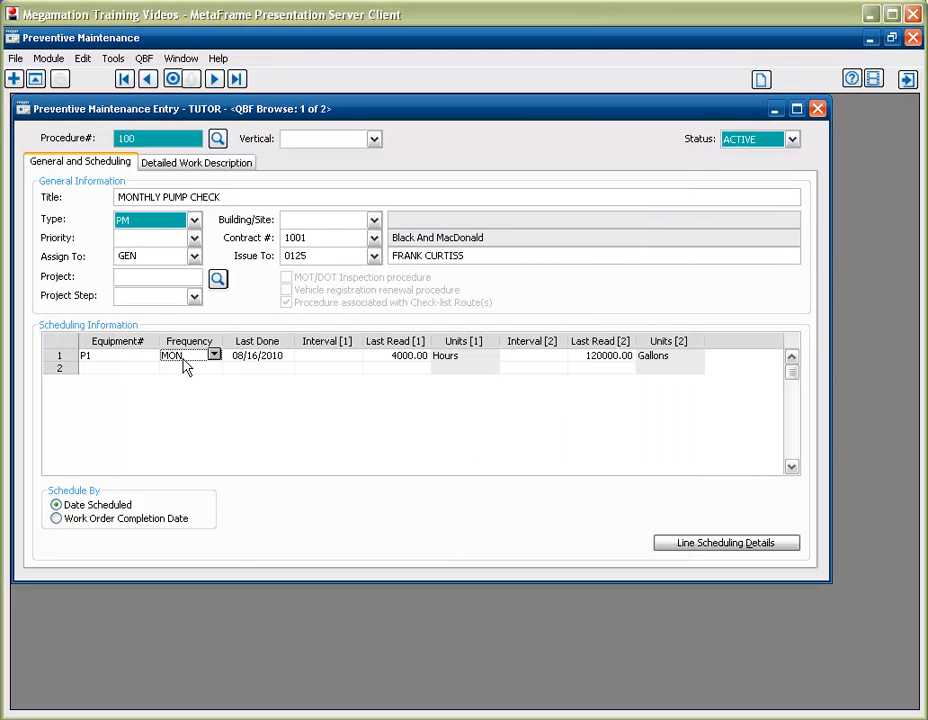
# - Examine the last-done date, meter intervals, last readings and units on the scheduling line for equipment P1
pyautogui.click(279, 360)
pyautogui.click(333, 358)
pyautogui.click(347, 356)
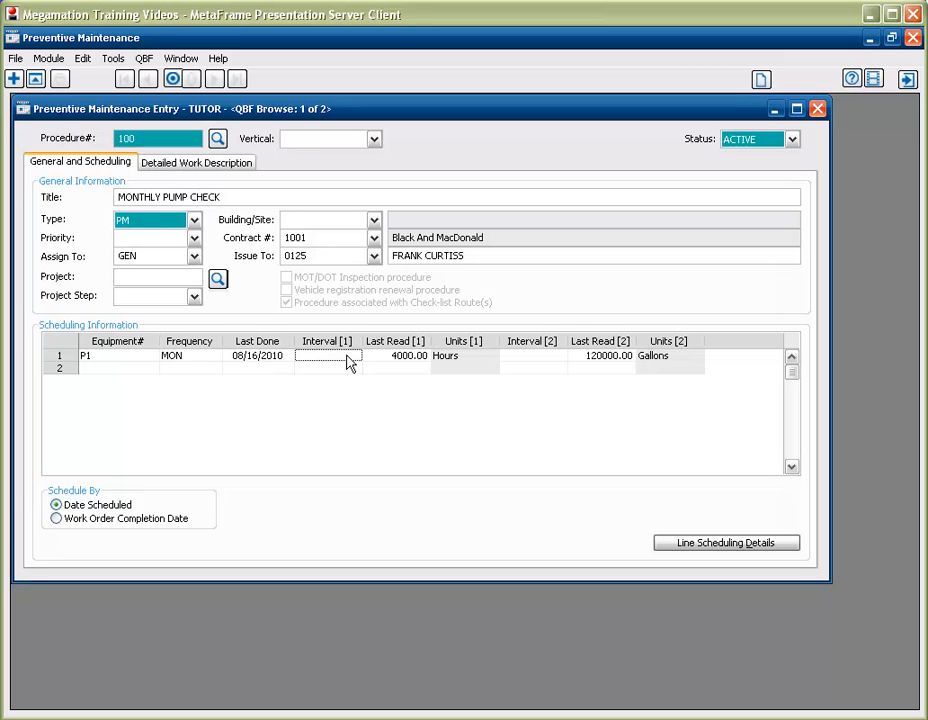
pyautogui.click(383, 361)
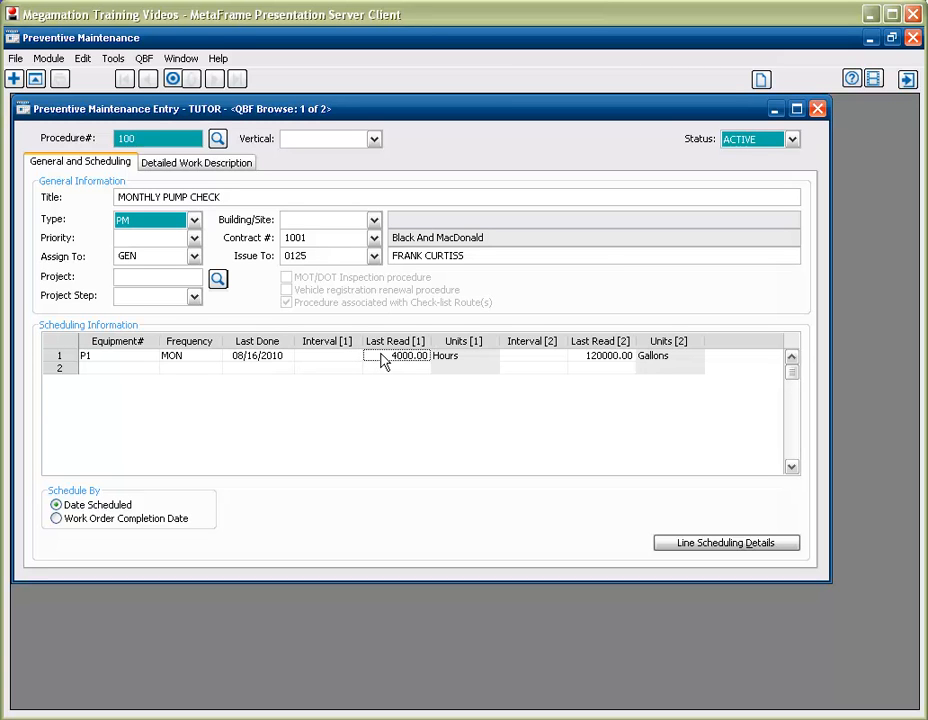
pyautogui.click(336, 362)
pyautogui.click(393, 364)
pyautogui.click(547, 358)
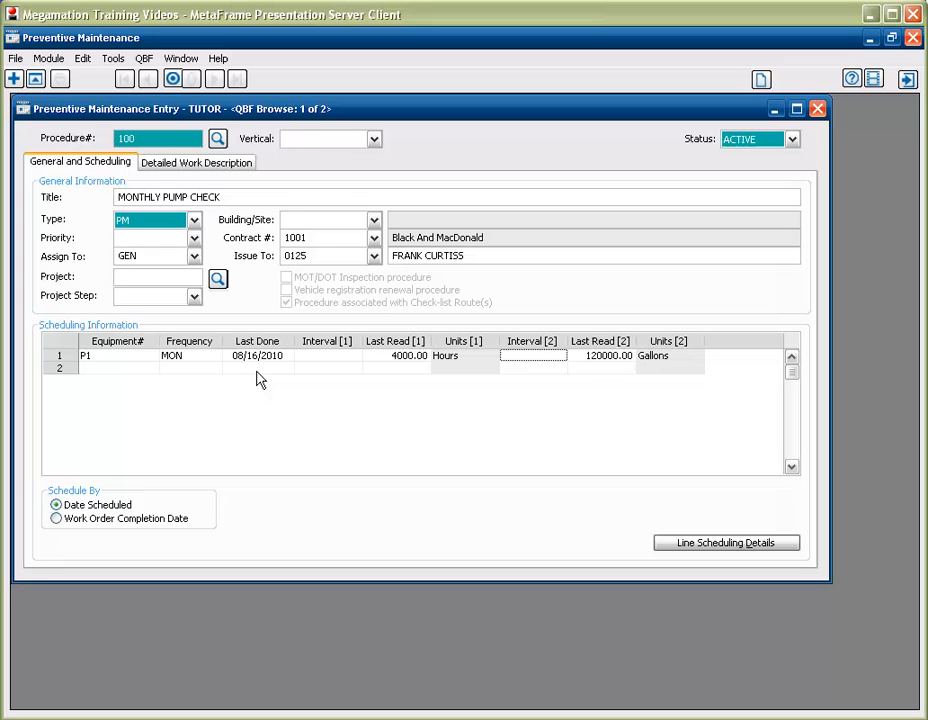
pyautogui.click(130, 359)
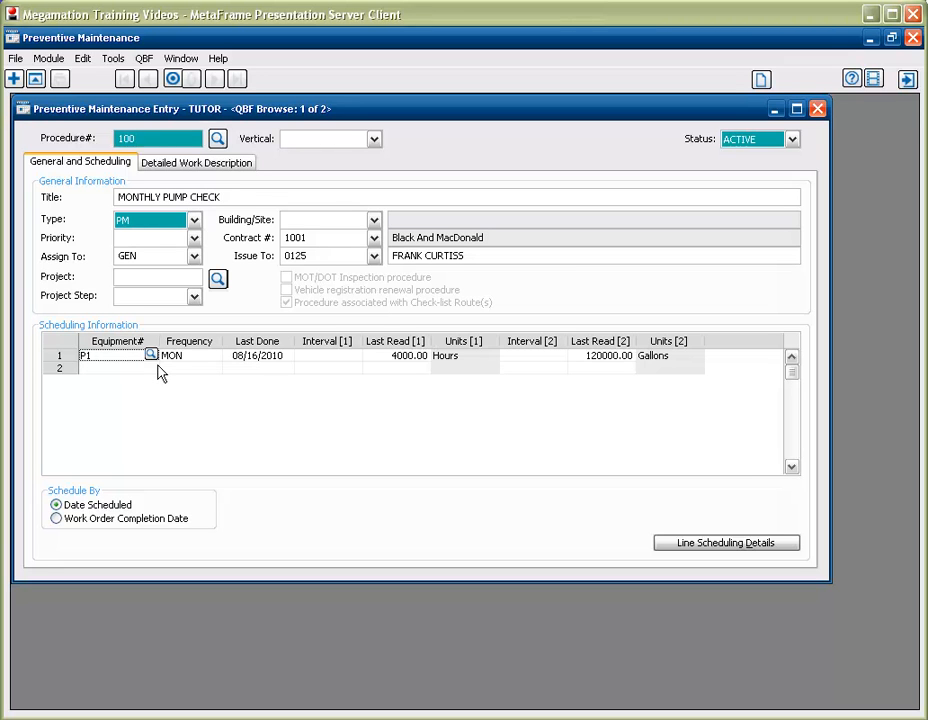
pyautogui.click(451, 364)
pyautogui.click(666, 367)
pyautogui.click(405, 358)
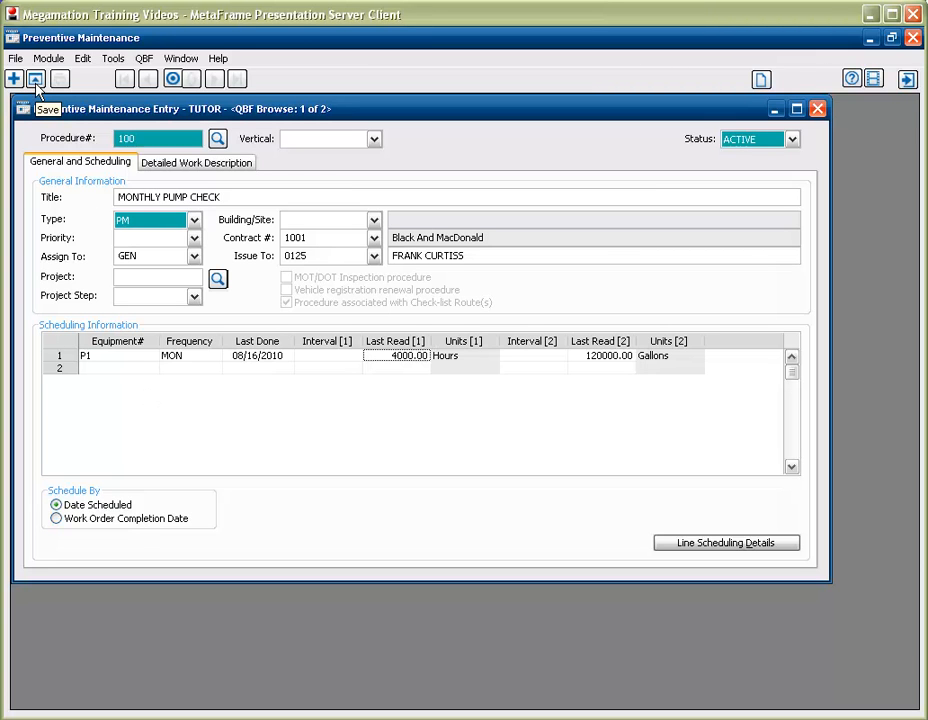
# - Open the line scheduling details for equipment P1 and view the available trades and SWU codes without changing the first personnel line
pyautogui.click(685, 552)
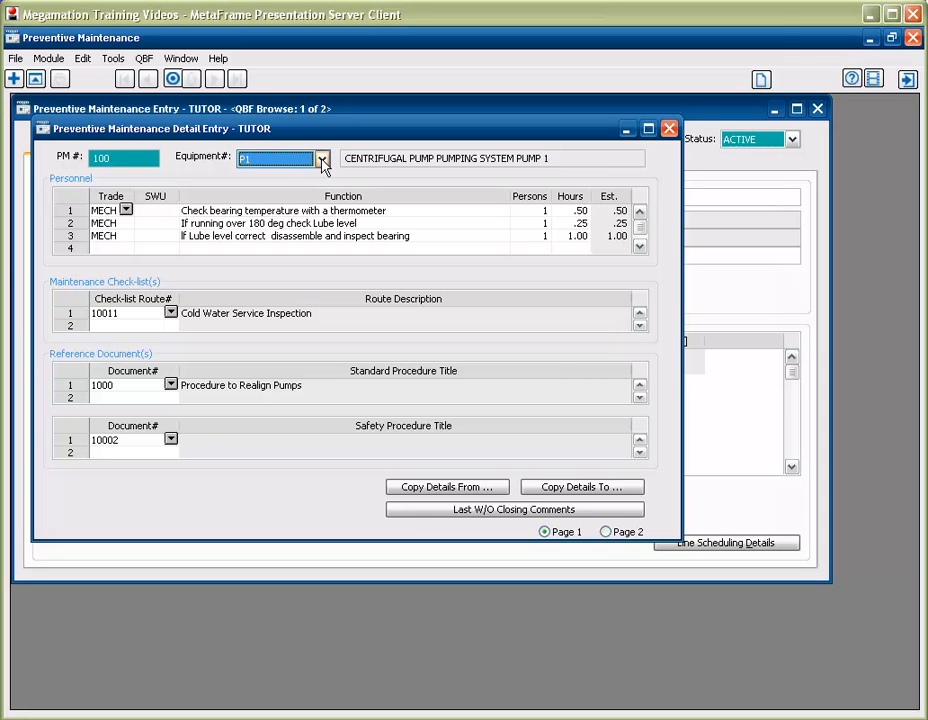
pyautogui.click(126, 210)
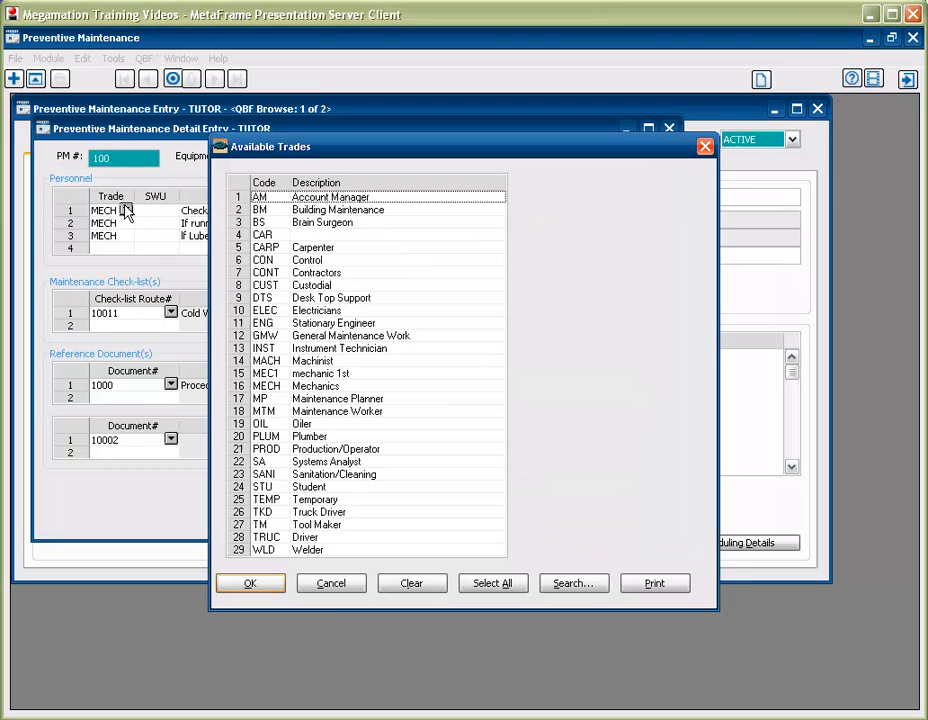
pyautogui.click(336, 586)
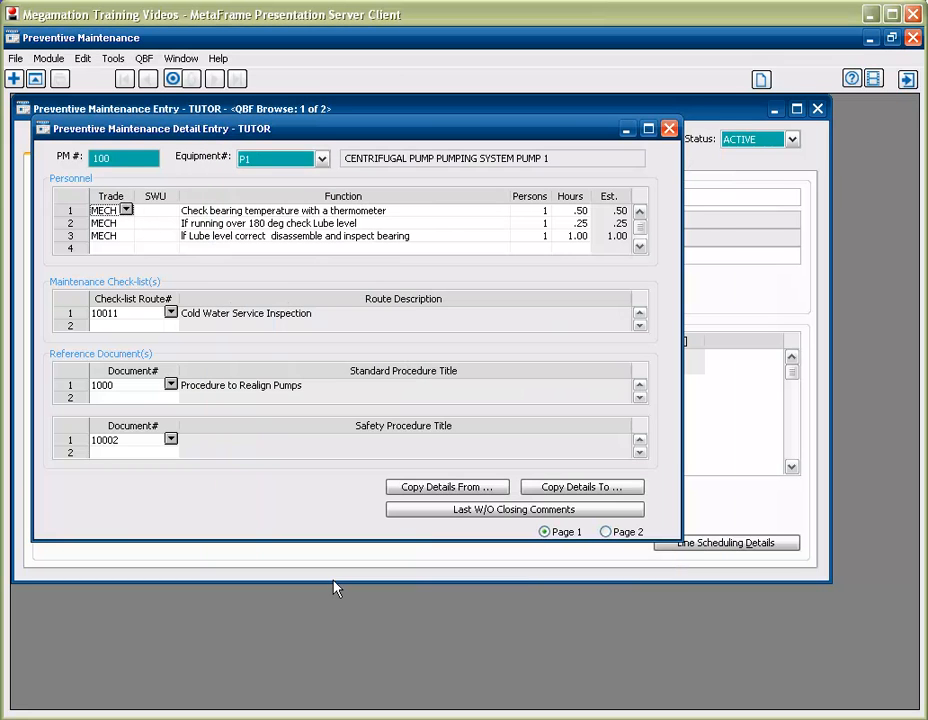
pyautogui.click(156, 213)
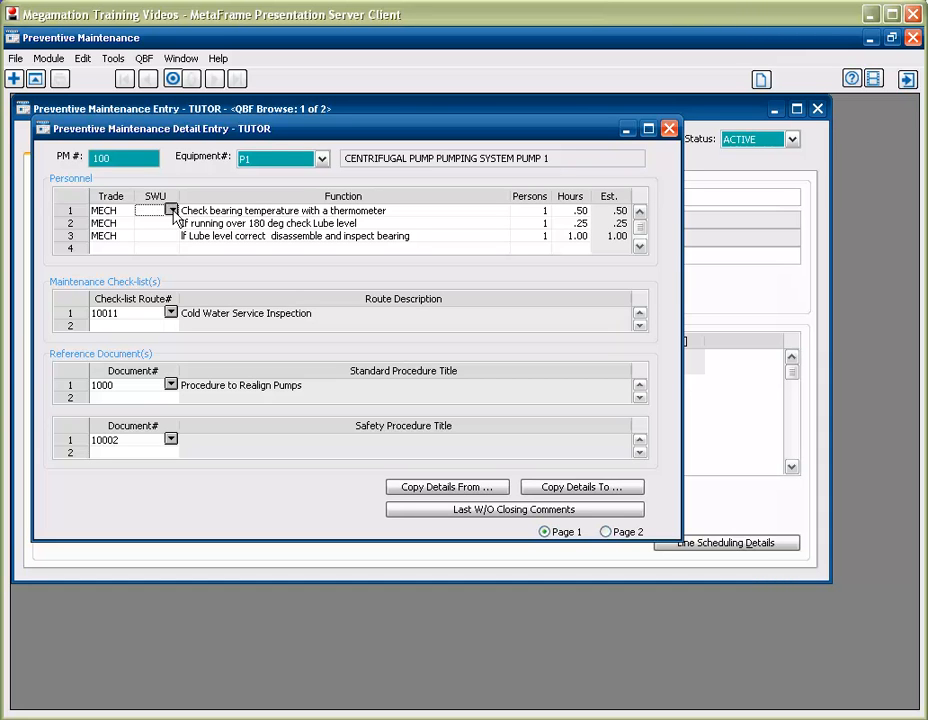
pyautogui.click(171, 211)
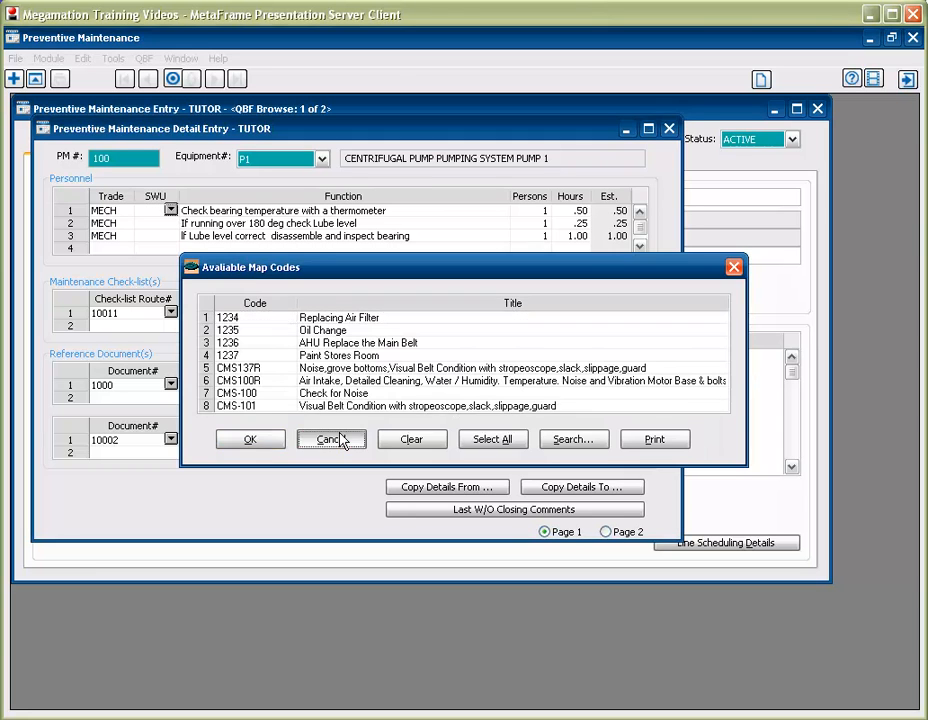
pyautogui.click(334, 440)
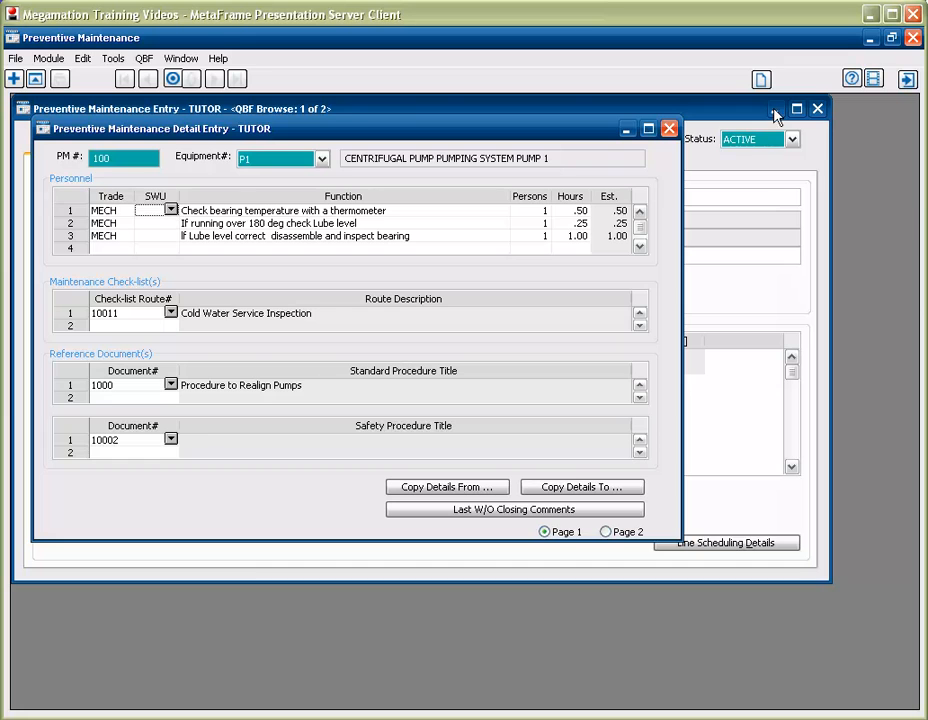
# - View the existing SWU codes in the administrative SWU Code Entry window without choosing one
pyautogui.click(869, 37)
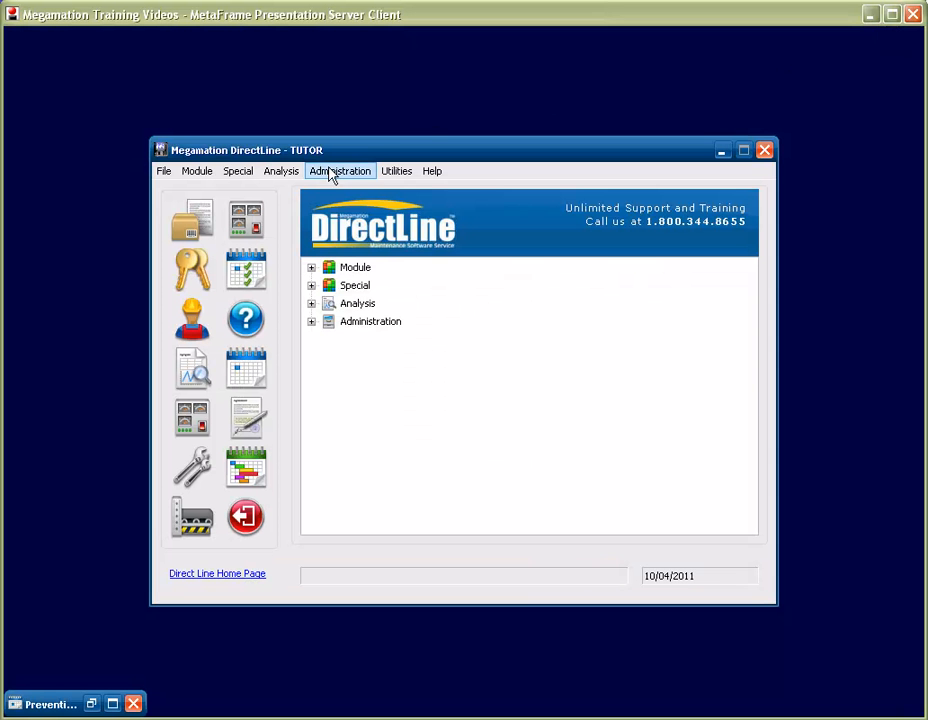
pyautogui.click(333, 175)
pyautogui.moveTo(380, 227)
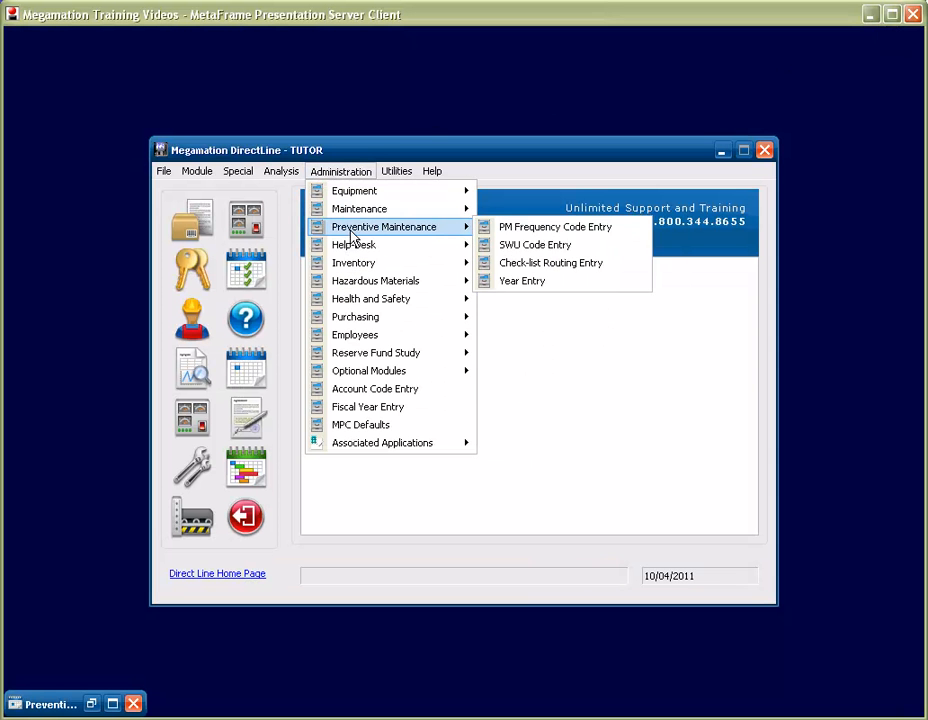
pyautogui.click(531, 250)
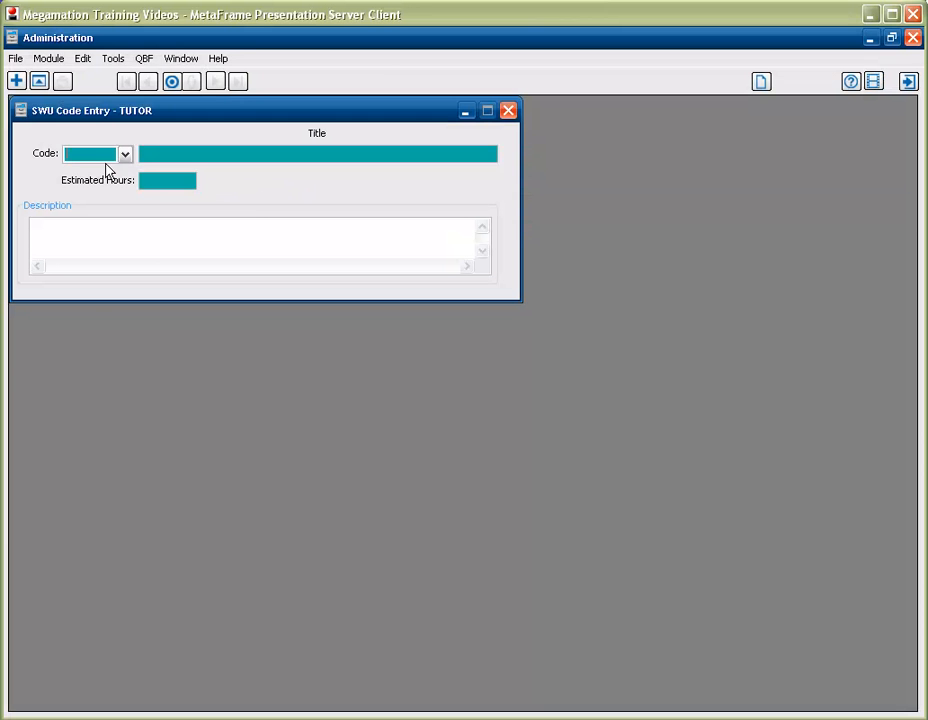
pyautogui.click(126, 156)
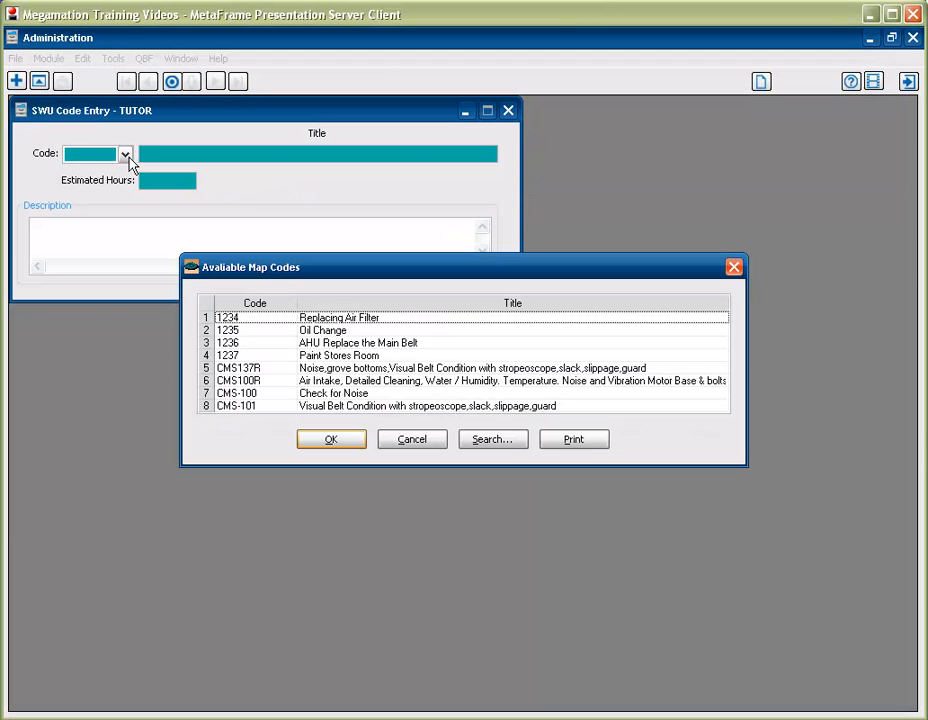
pyautogui.click(422, 440)
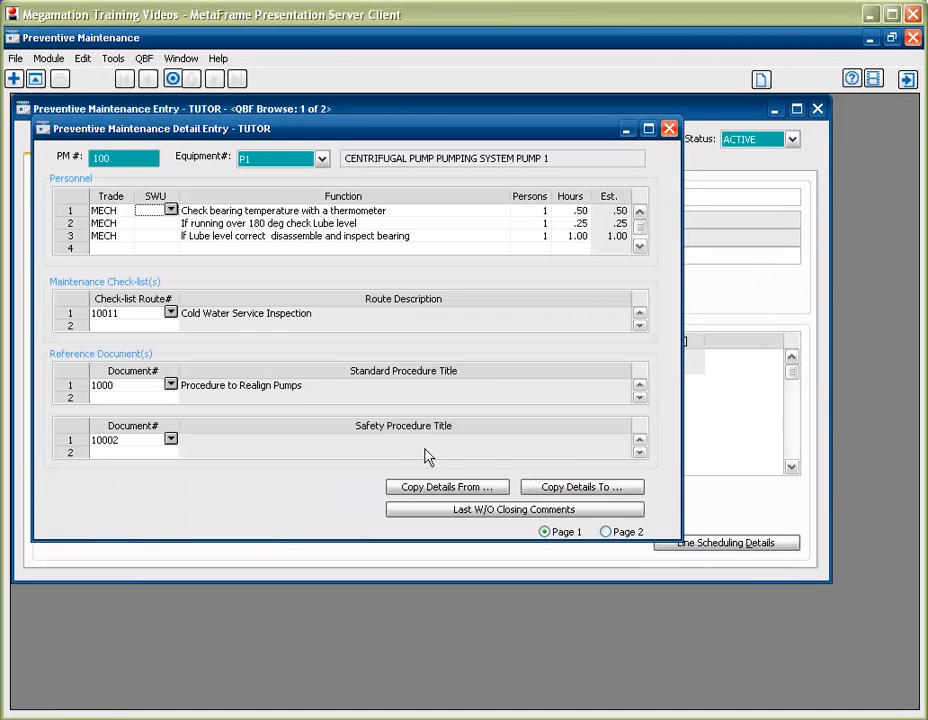
# - Examine the function, persons and hours entries on the second personnel line of procedure 100
pyautogui.click(297, 224)
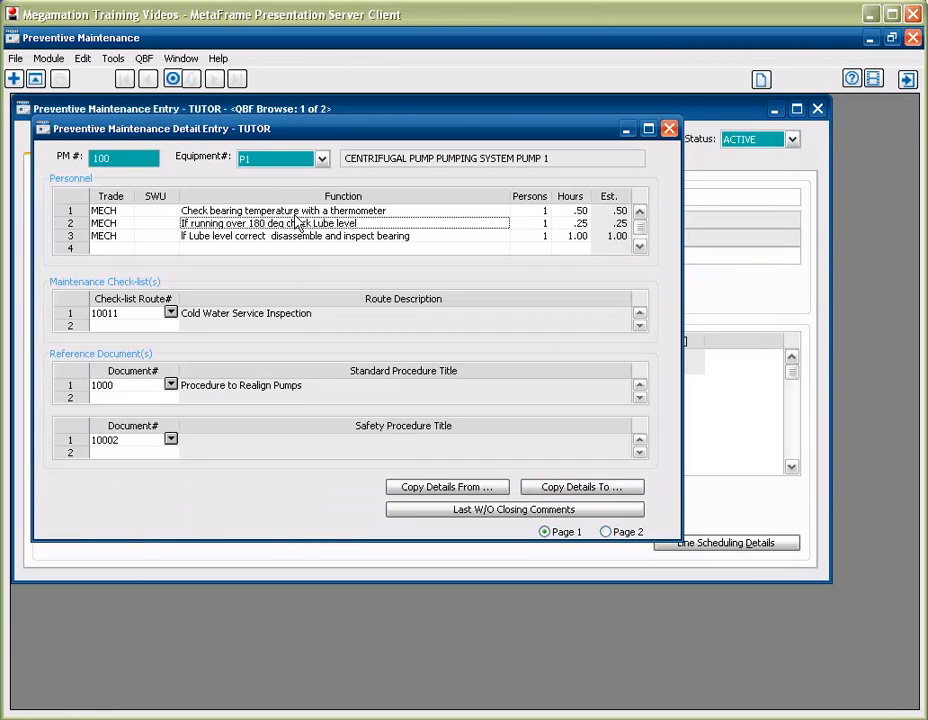
pyautogui.press('Tab')
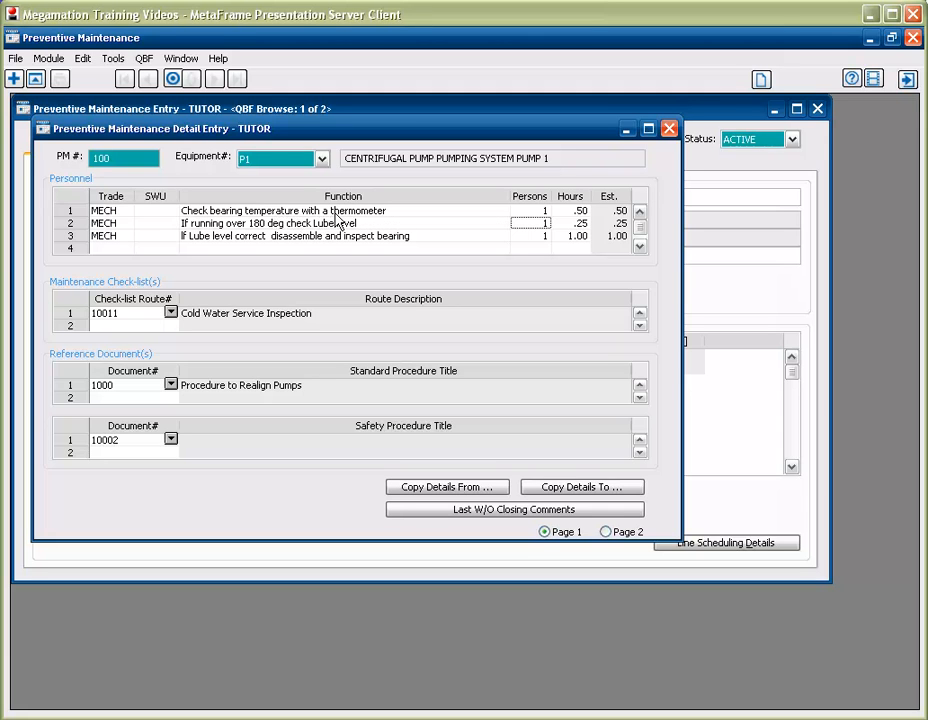
pyautogui.press('Tab')
pyautogui.press('Tab')
pyautogui.click(579, 224)
# - Review the check-list route and reference documents, viewing the available standard and safety documents without changing either entry
pyautogui.click(145, 318)
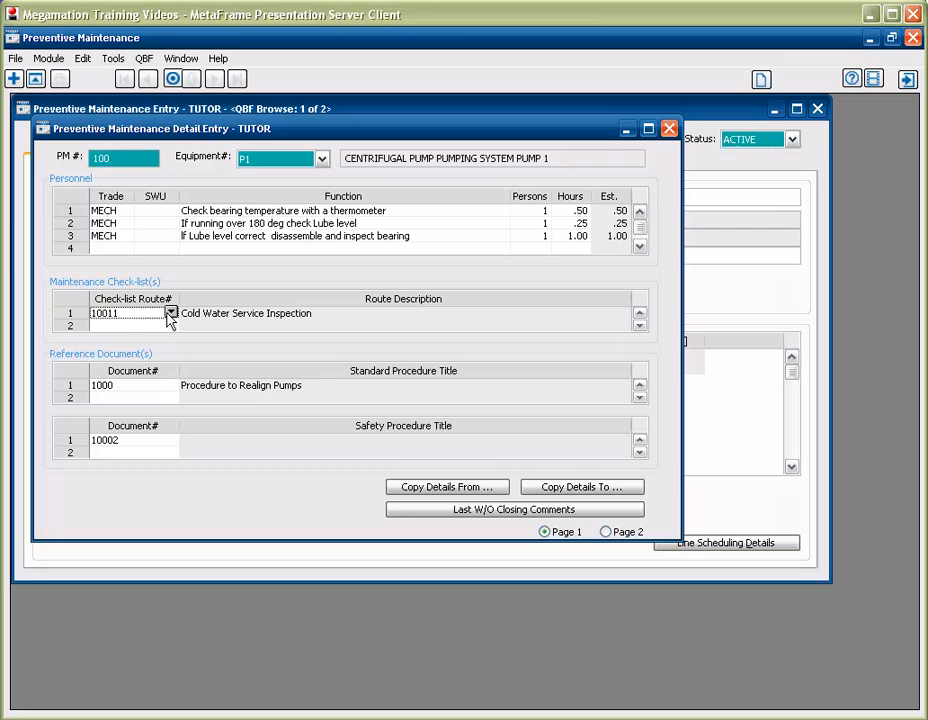
pyautogui.click(140, 393)
pyautogui.click(153, 440)
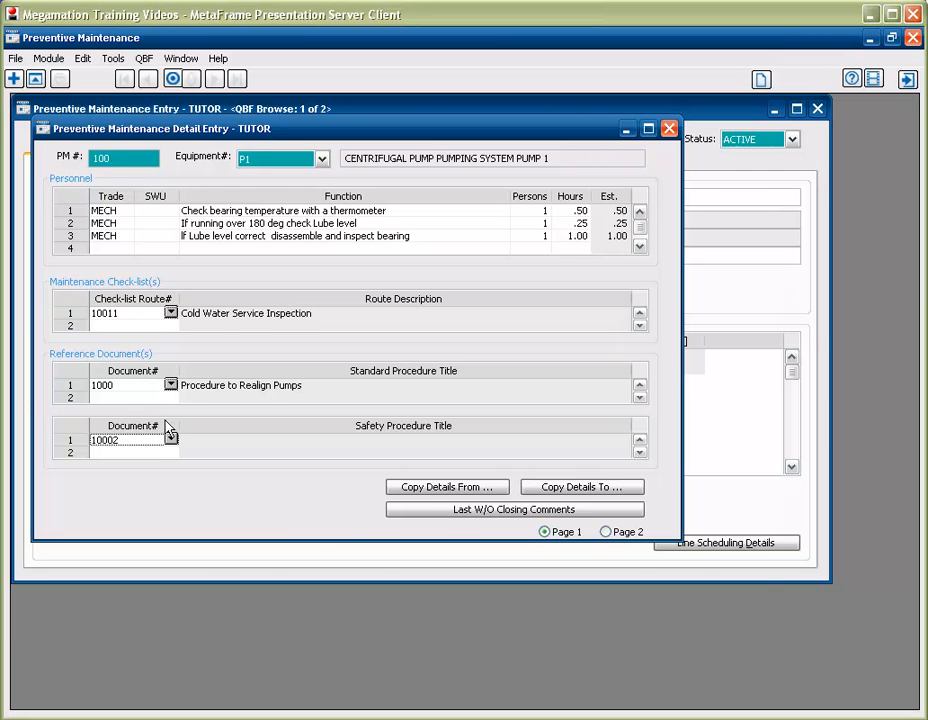
pyautogui.click(171, 385)
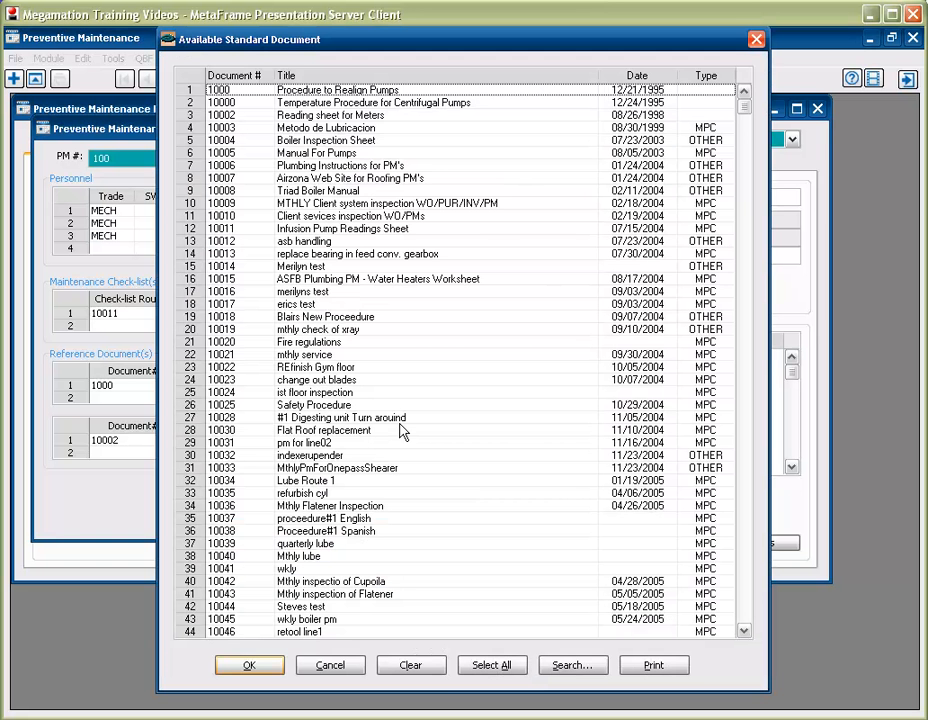
pyautogui.click(342, 667)
pyautogui.click(150, 441)
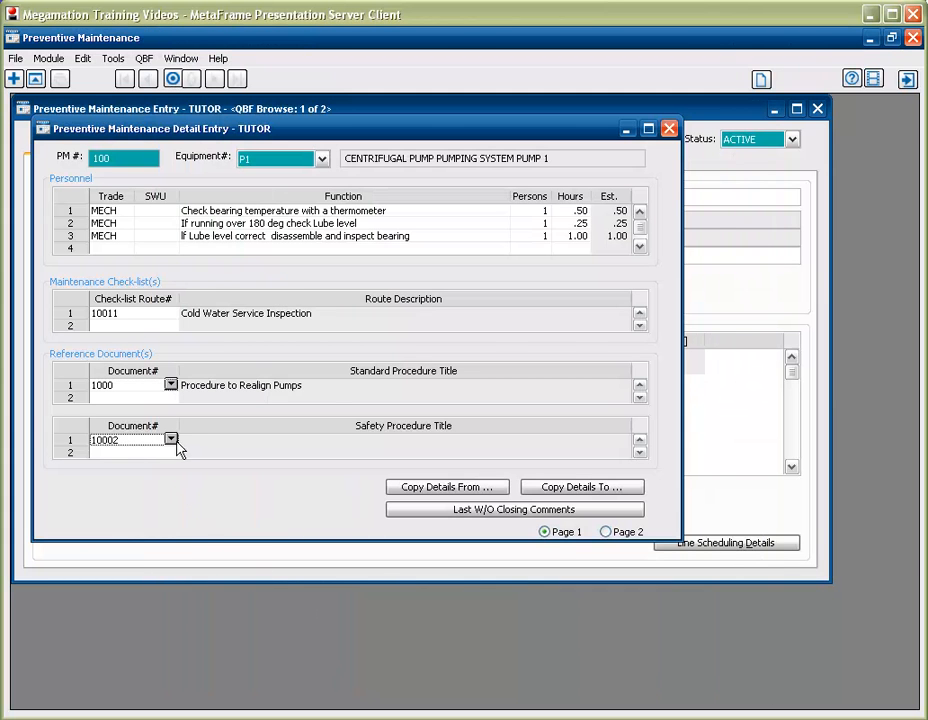
pyautogui.click(171, 441)
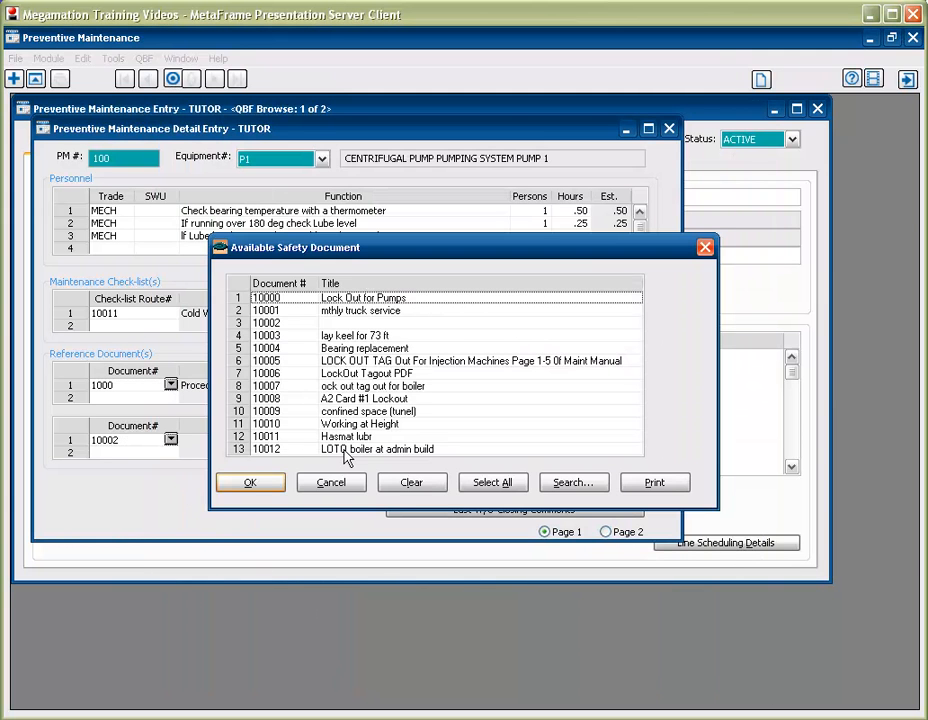
pyautogui.click(336, 480)
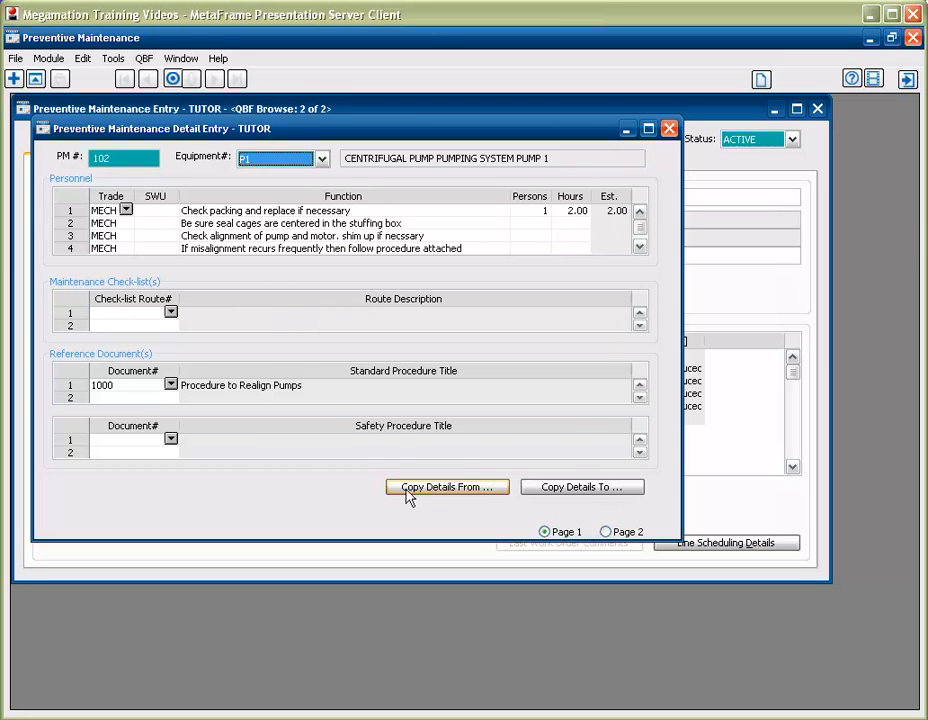
# - Copy equipment P2's details to P1 in procedure 102, and display the details for P2
pyautogui.click(407, 490)
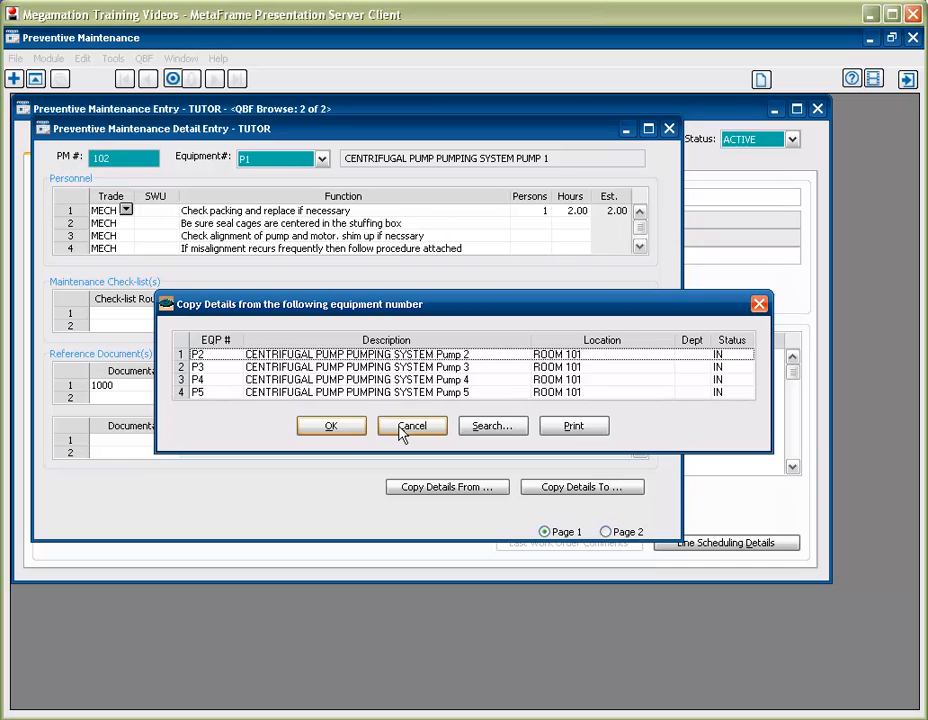
pyautogui.doubleClick(300, 355)
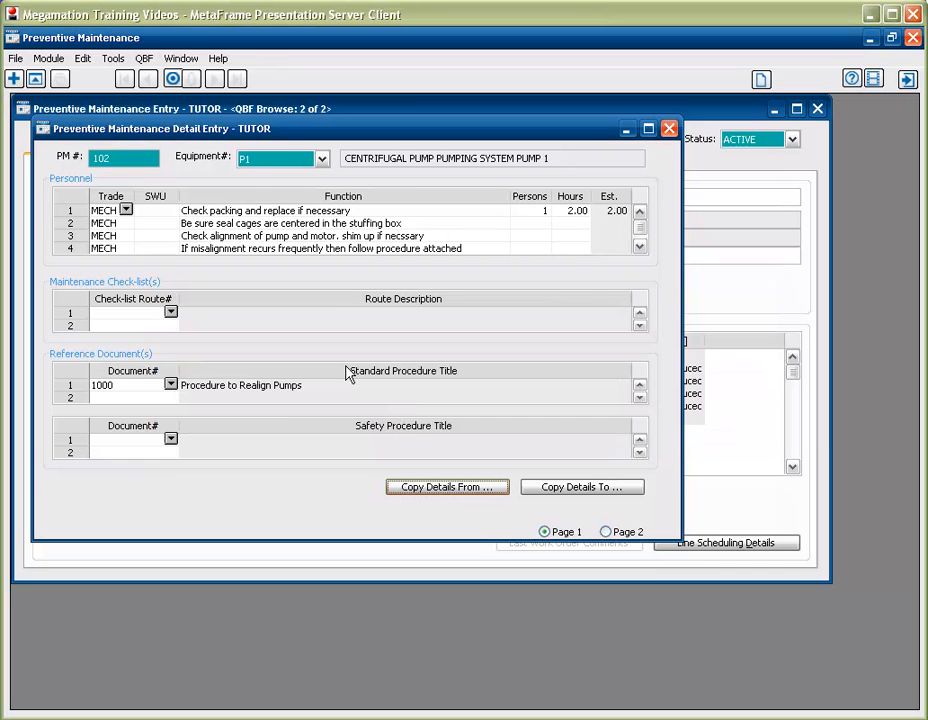
pyautogui.click(249, 159)
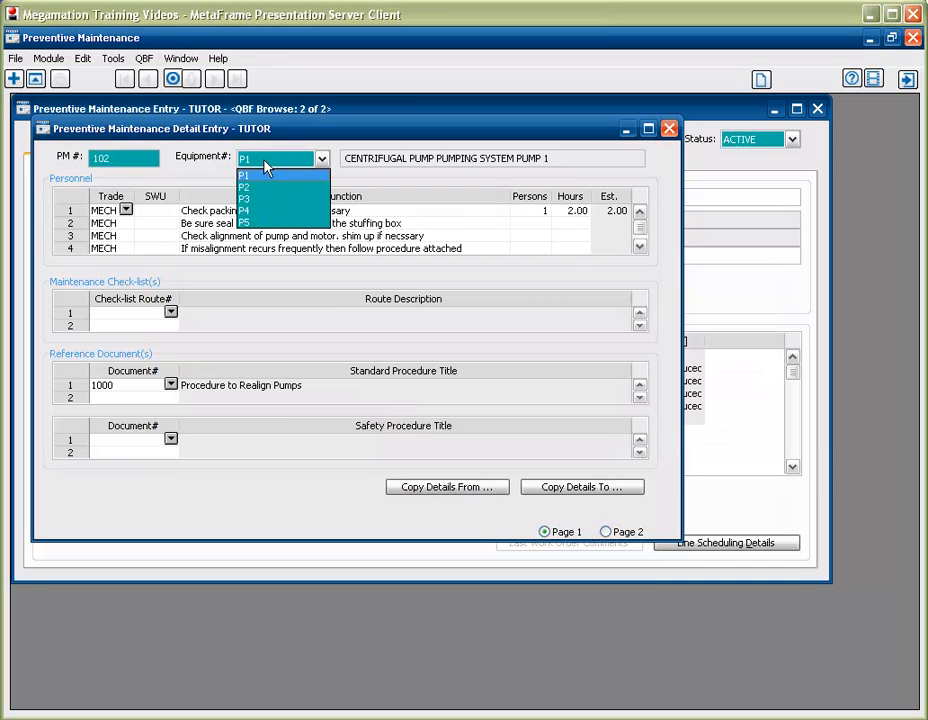
pyautogui.click(258, 187)
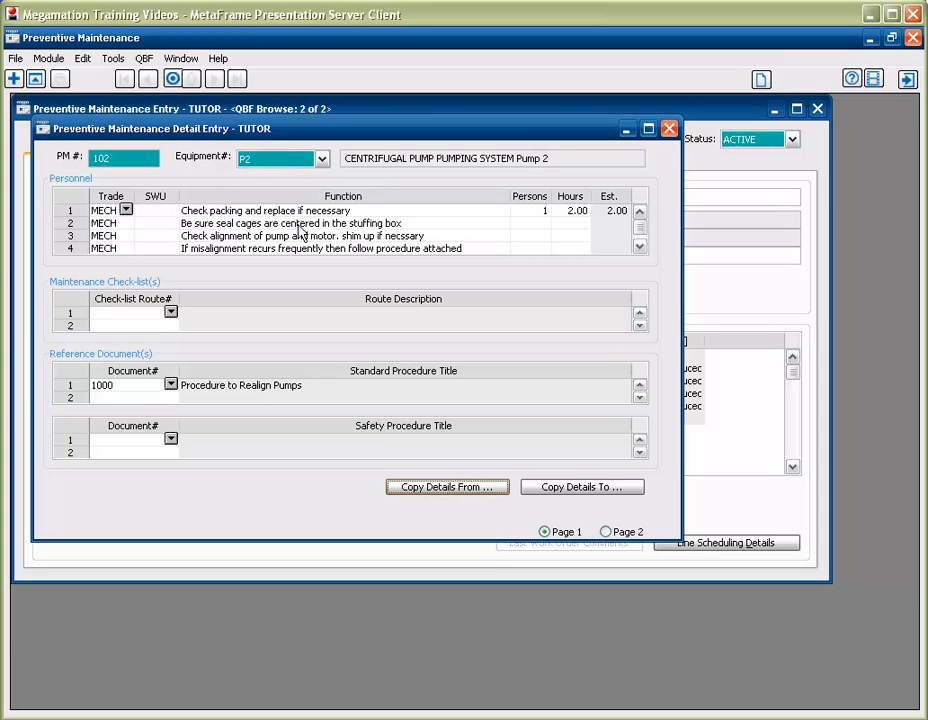
# - Copy P2's details to equipment P1, P3, P4 and P5, and check the details of P3, P4 and P5 in turn
pyautogui.click(624, 490)
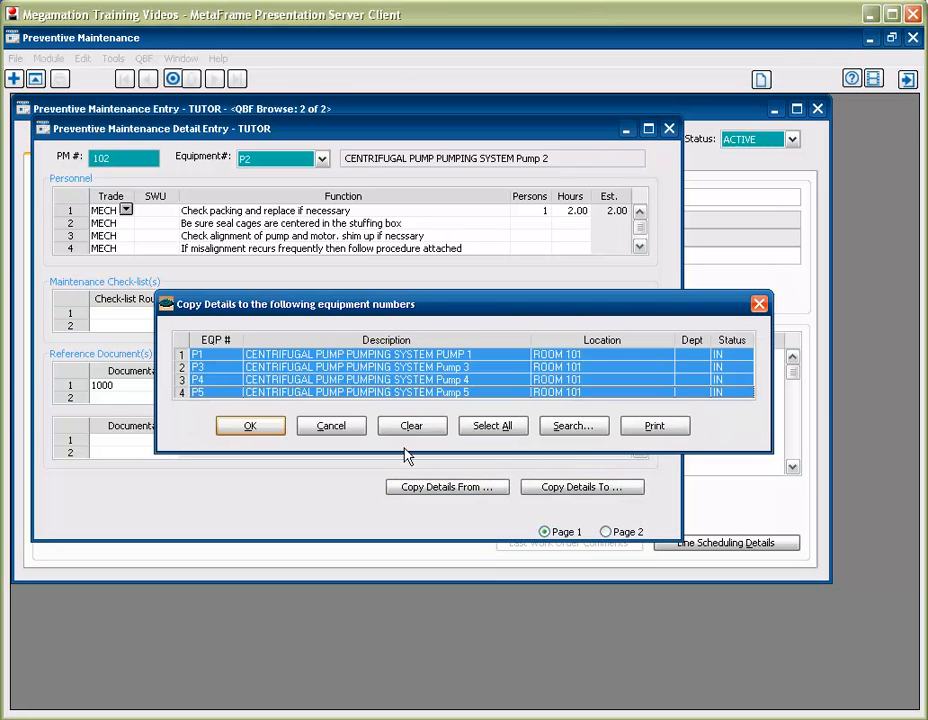
pyautogui.click(352, 426)
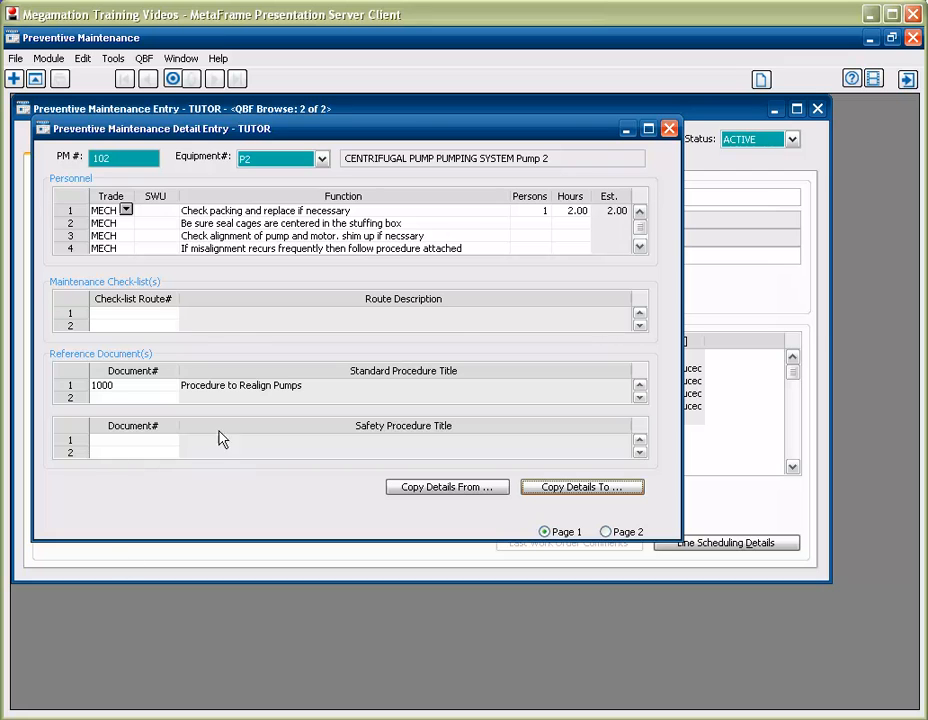
pyautogui.click(321, 158)
pyautogui.click(306, 202)
pyautogui.click(320, 159)
pyautogui.click(315, 212)
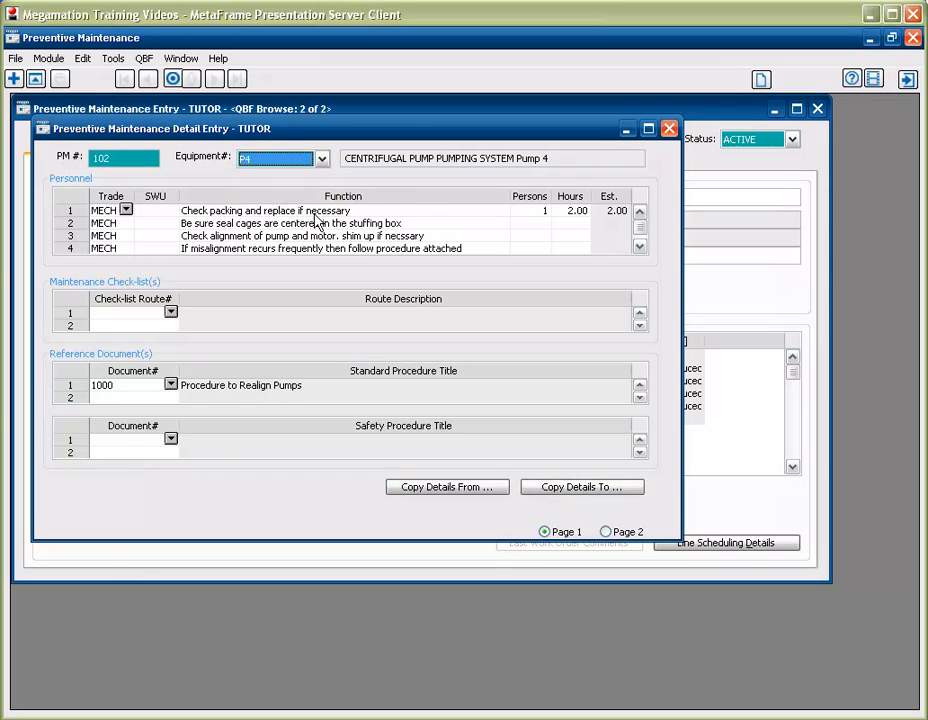
pyautogui.click(320, 159)
pyautogui.click(314, 223)
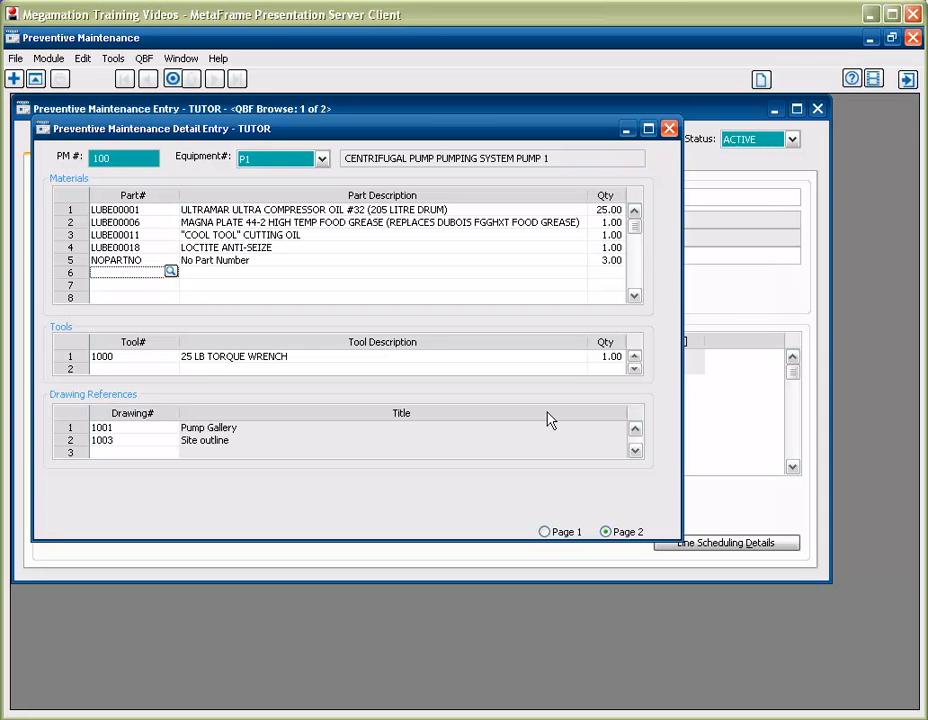
# - Check the tool and drawing reference entries of procedure 100, and view the available documents without choosing one
pyautogui.click(138, 357)
pyautogui.click(149, 429)
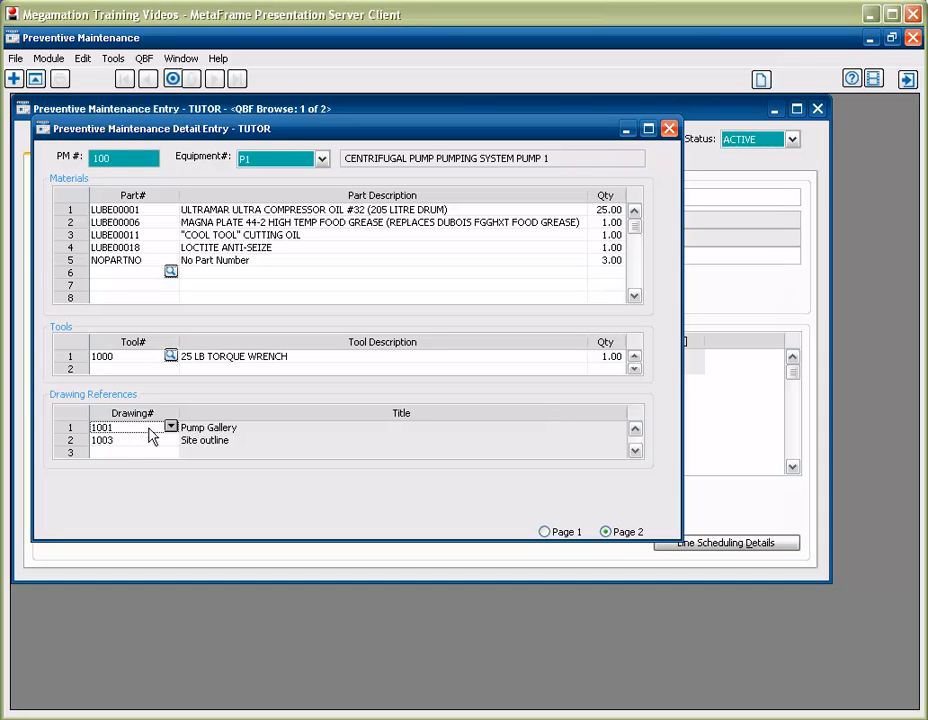
pyautogui.click(171, 427)
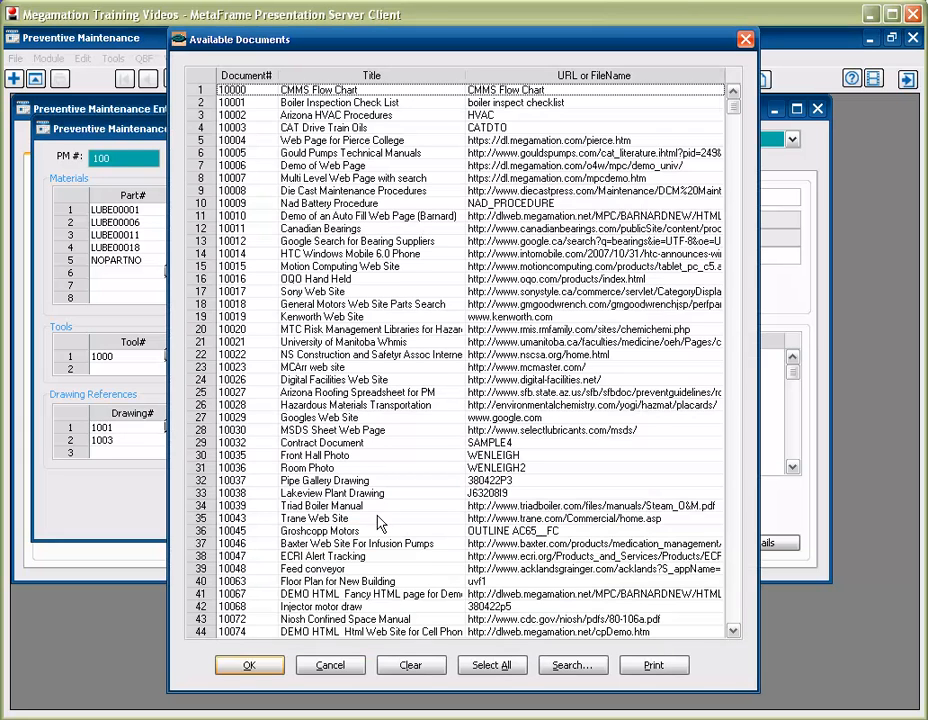
pyautogui.click(327, 667)
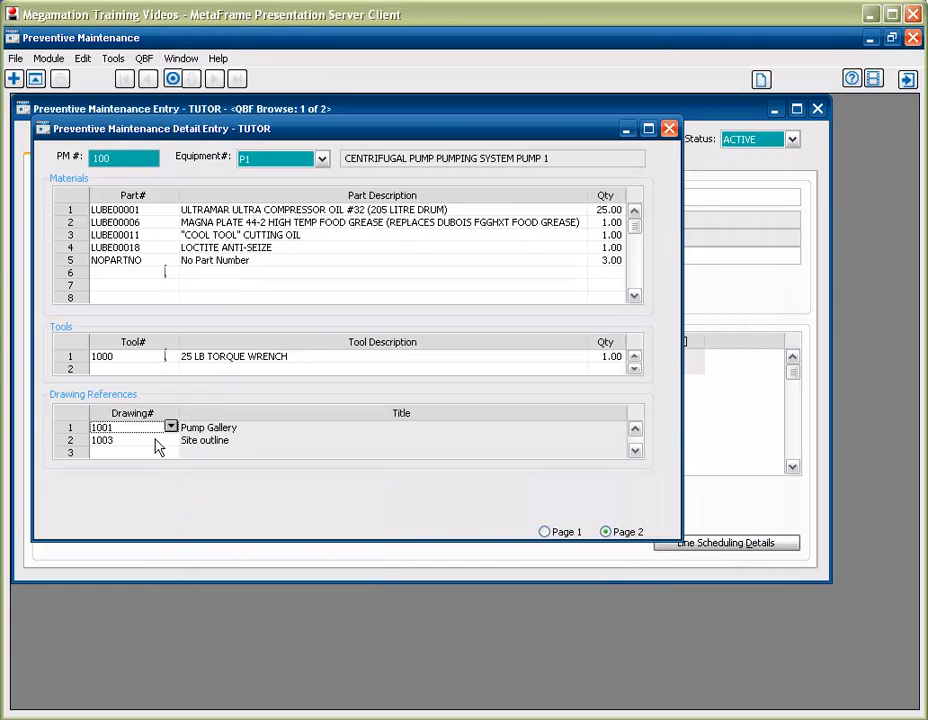
# - Display the documents attached to equipment P1, highlight Boiler Inspection Check List, ITT Pumps and Directline Intro O, and close the detail entry
pyautogui.click(113, 59)
pyautogui.click(126, 122)
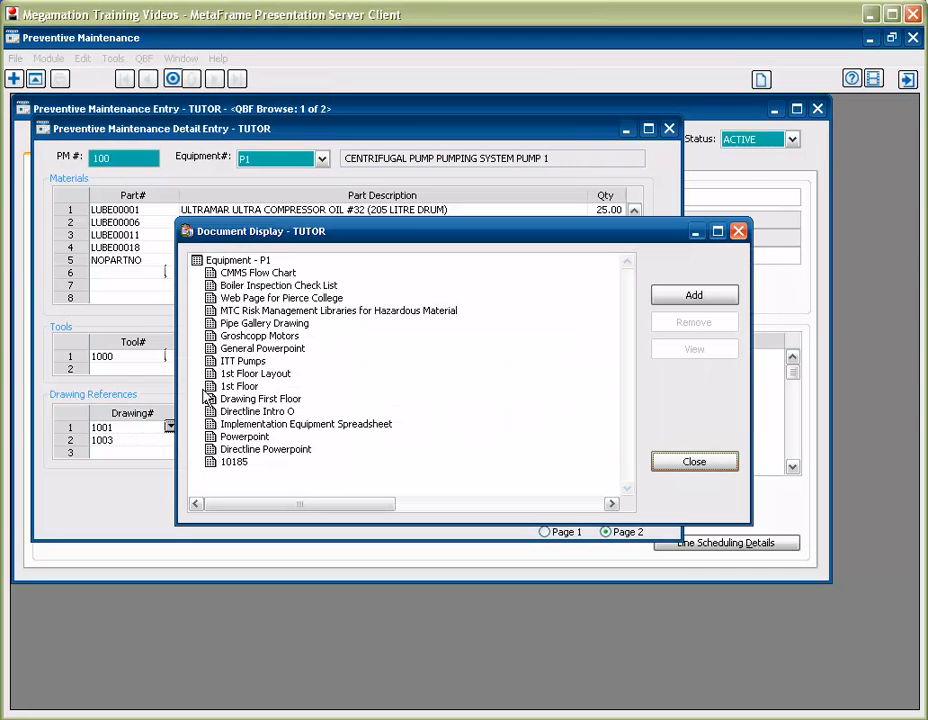
pyautogui.click(243, 286)
pyautogui.click(240, 361)
pyautogui.click(246, 412)
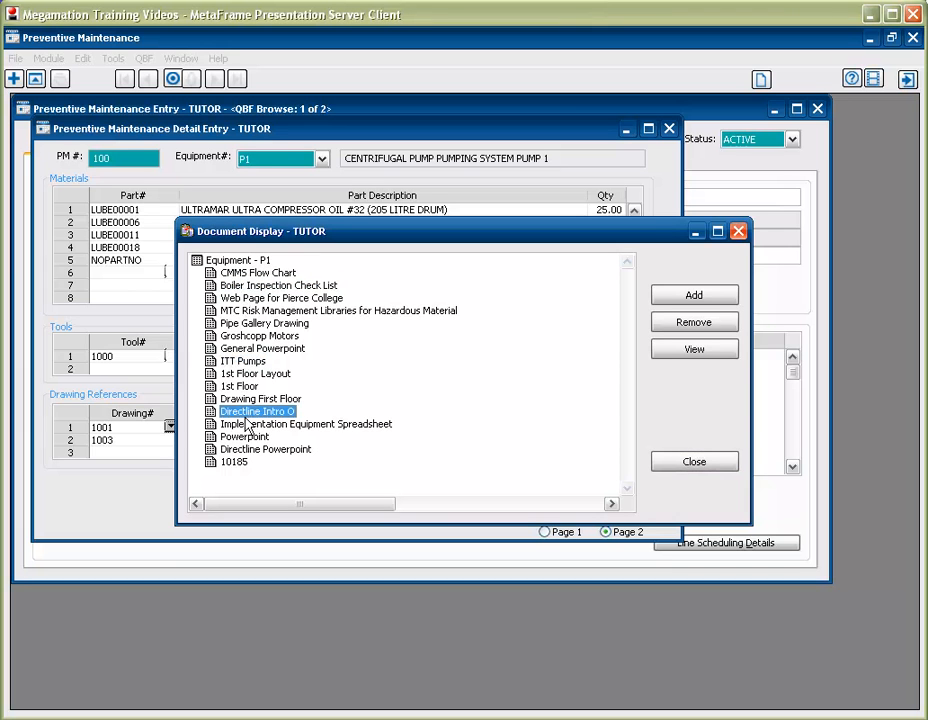
pyautogui.click(669, 130)
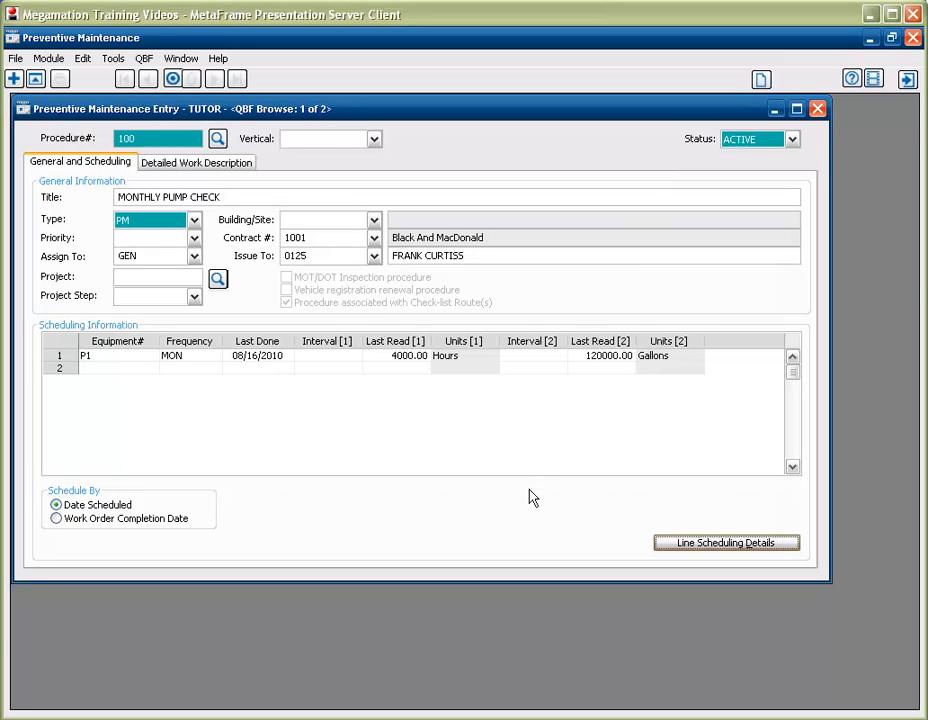
# - Look through the Preventive Maintenance manual's opening pages, close it, and minimize the Preventive Maintenance module
pyautogui.click(218, 59)
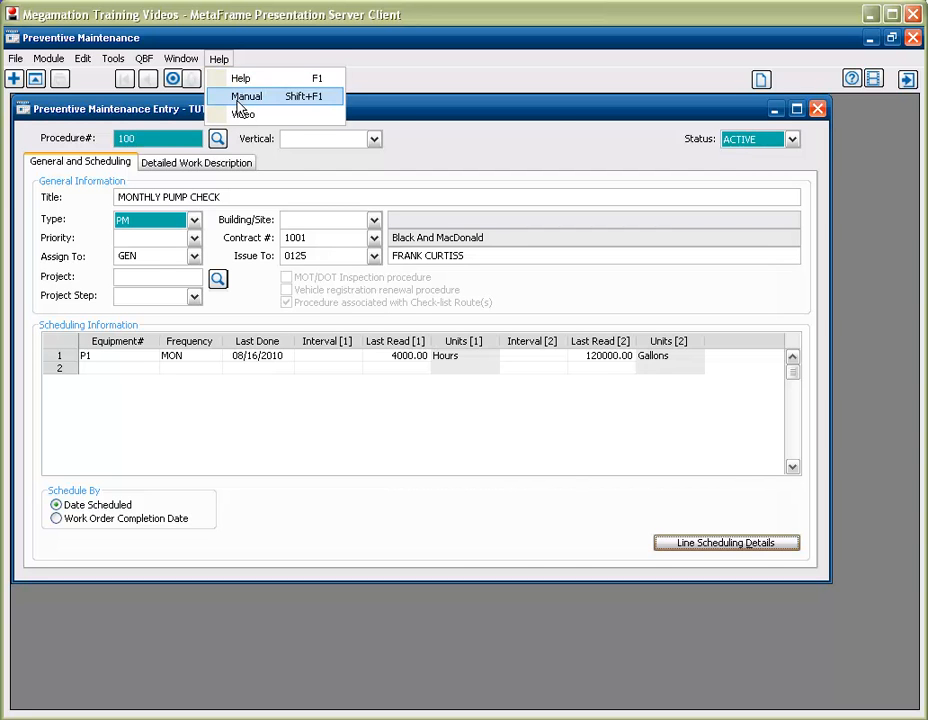
pyautogui.click(242, 98)
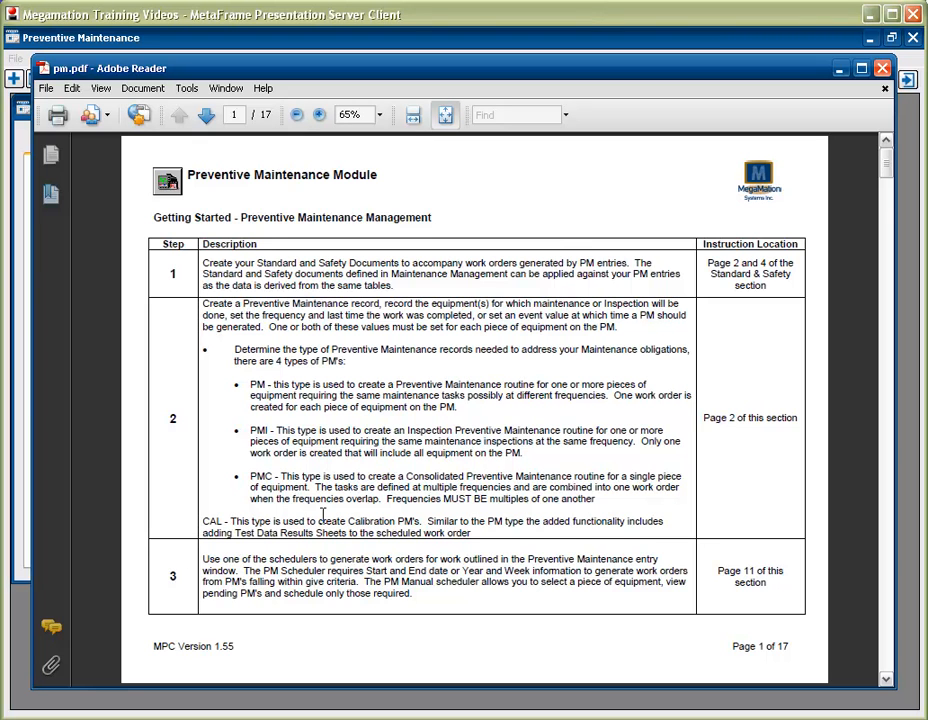
pyautogui.scroll(-3, 322, 515)
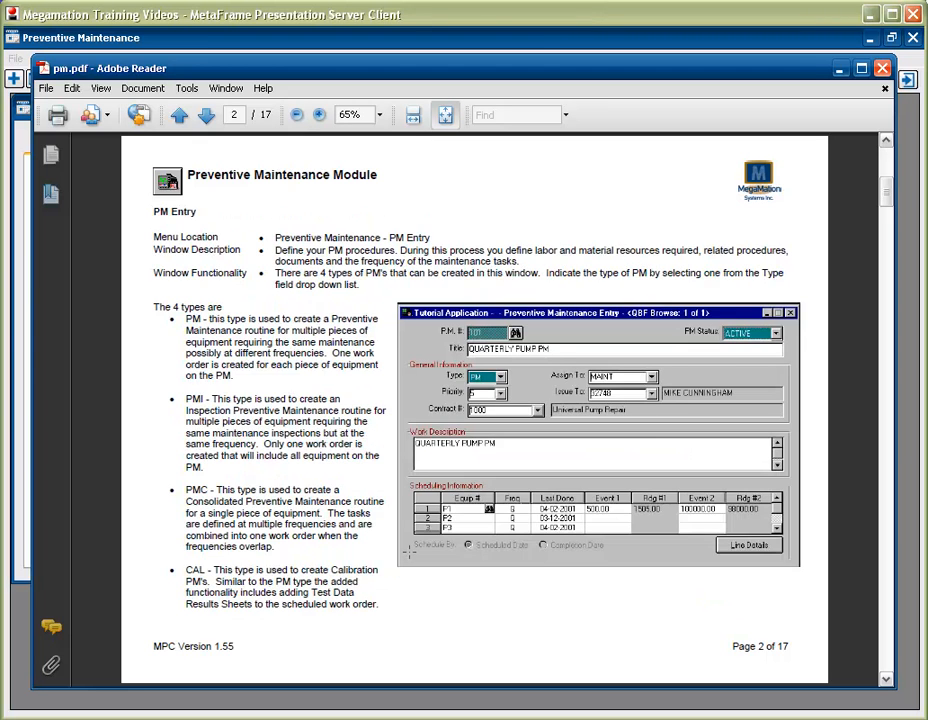
pyautogui.scroll(-3, 408, 551)
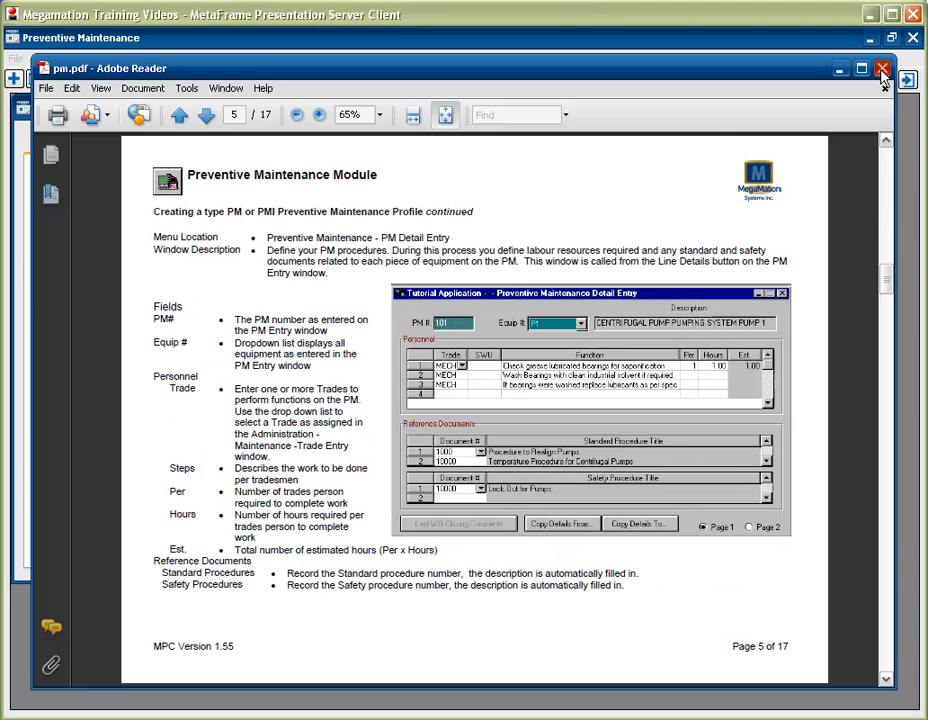
pyautogui.click(882, 68)
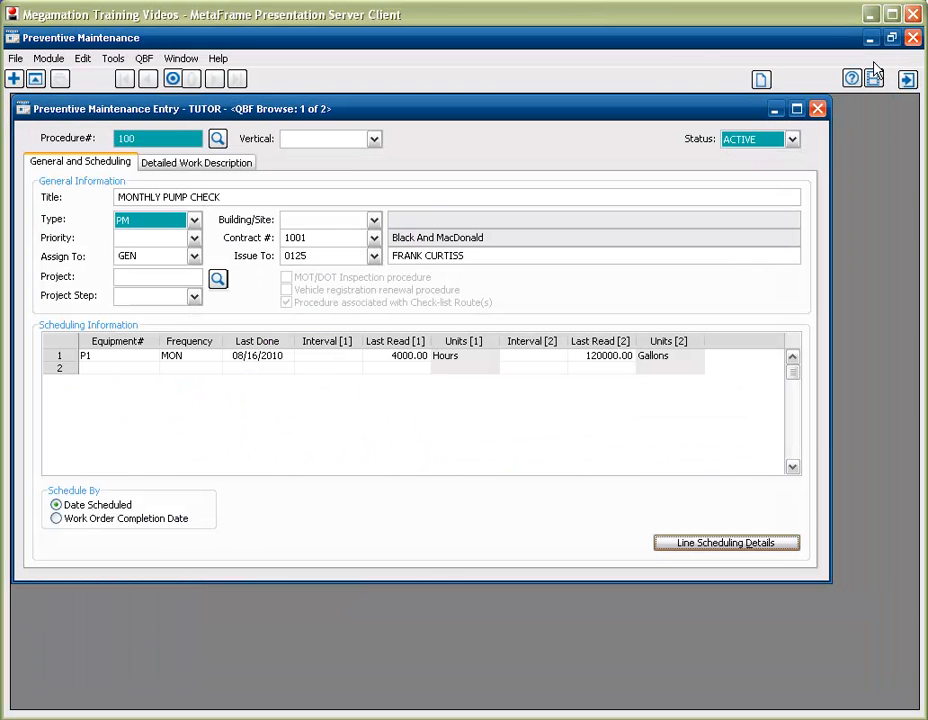
pyautogui.click(870, 39)
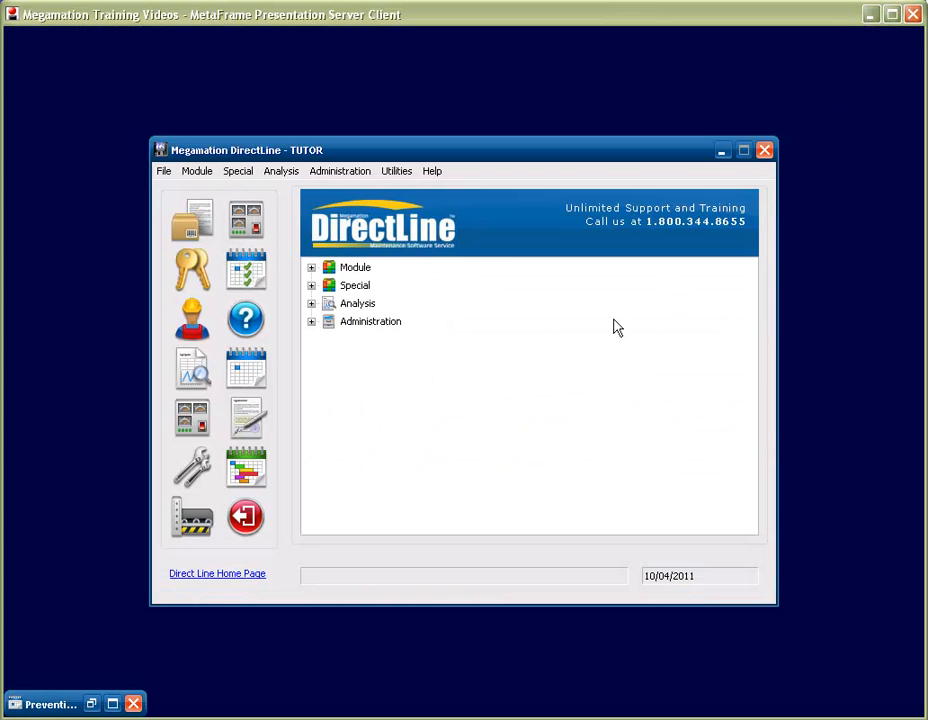